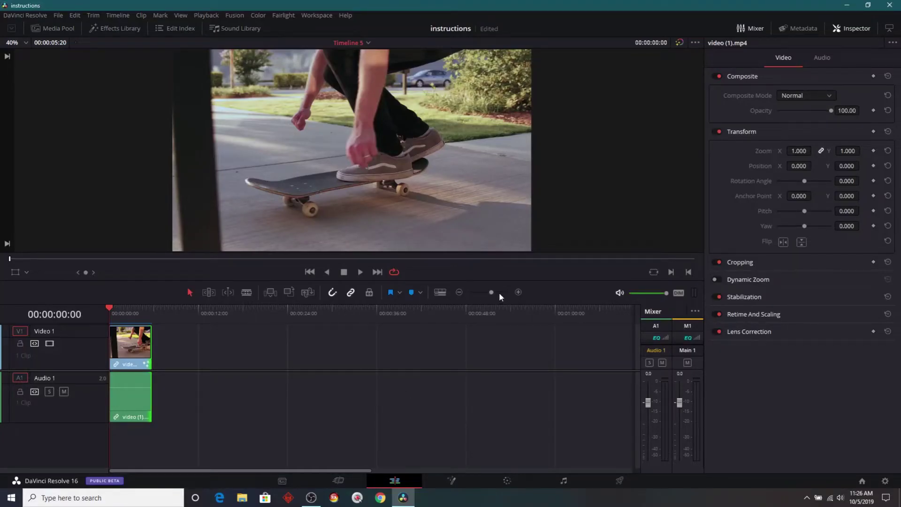
- Zoom the timeline into the skateboard clip and scrub the playhead to a later frame
{"action": "left_click_drag", "start_coordinate": [491, 292], "coordinate": [497, 292]}
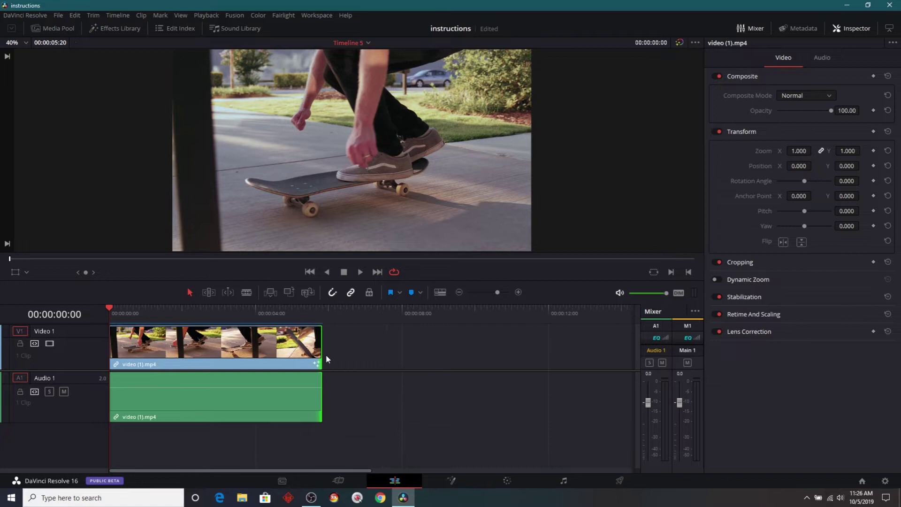
{"action": "left_click_drag", "start_coordinate": [130, 310], "coordinate": [110, 315]}
- Switch to the Fusion page and show MediaOut1 in the right viewer
{"action": "left_click", "coordinate": [450, 485]}
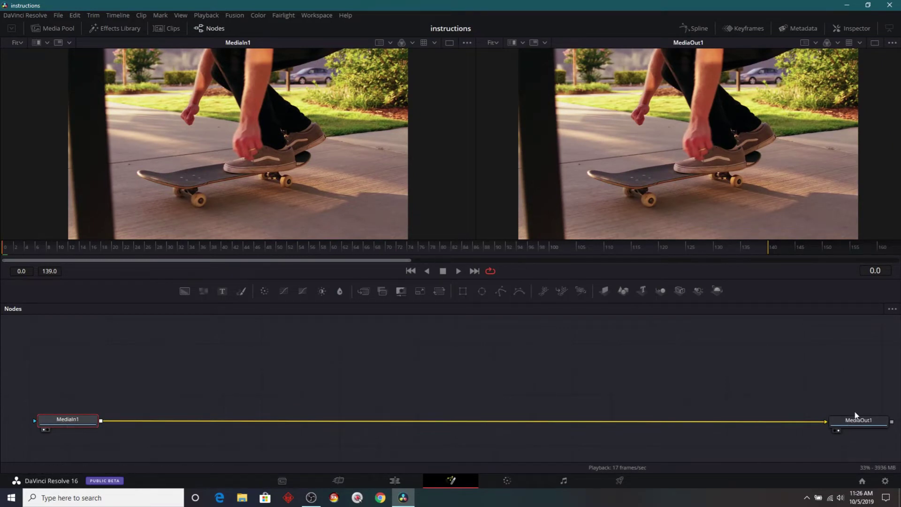
{"action": "left_click", "coordinate": [838, 430]}
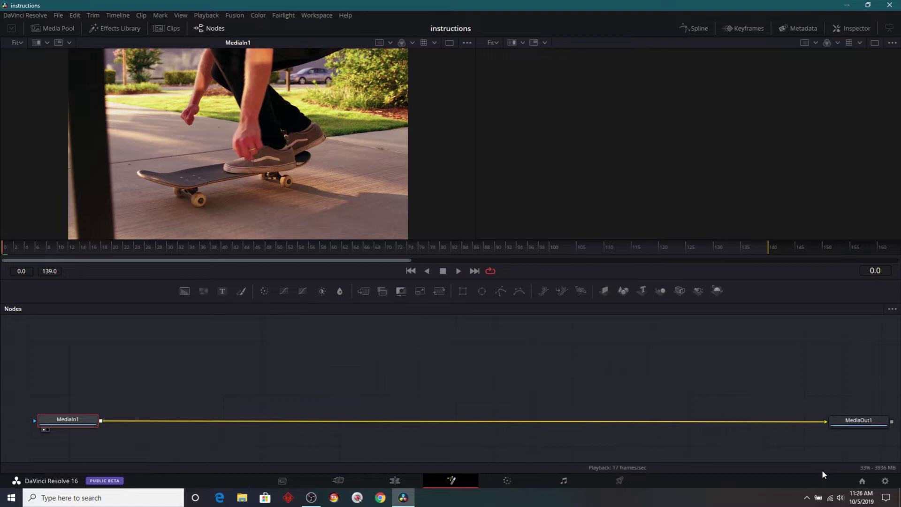
{"action": "left_click_drag", "start_coordinate": [846, 418], "coordinate": [690, 153]}
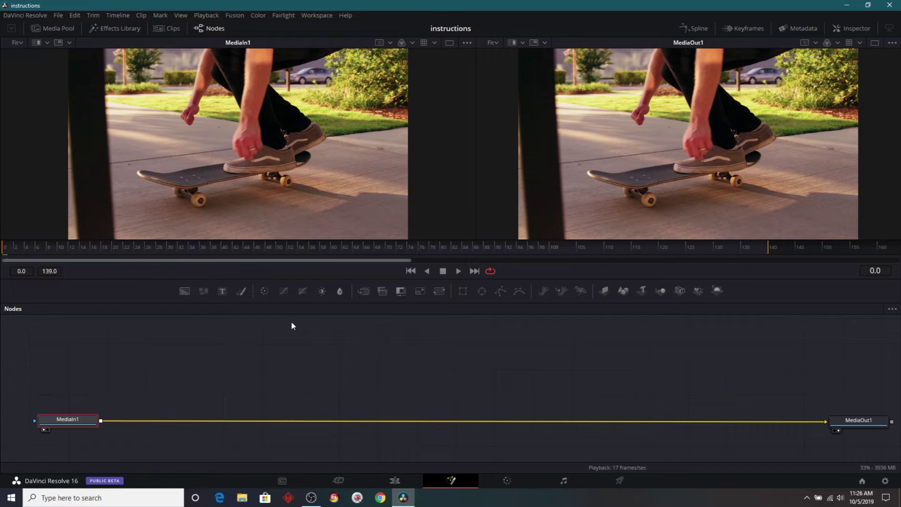
- Add a Text node, view it on its own, and set its font to Bebas Neue
{"action": "left_click_drag", "start_coordinate": [224, 292], "coordinate": [147, 352]}
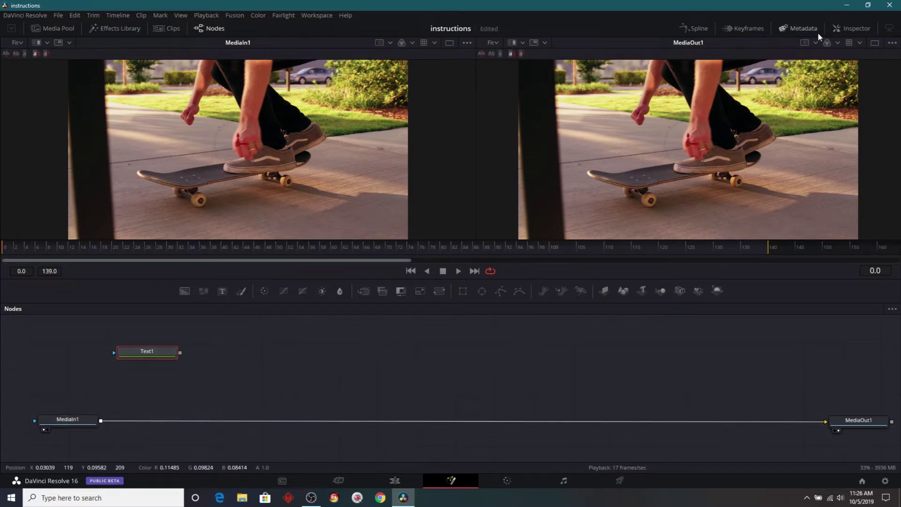
{"action": "left_click", "coordinate": [850, 28]}
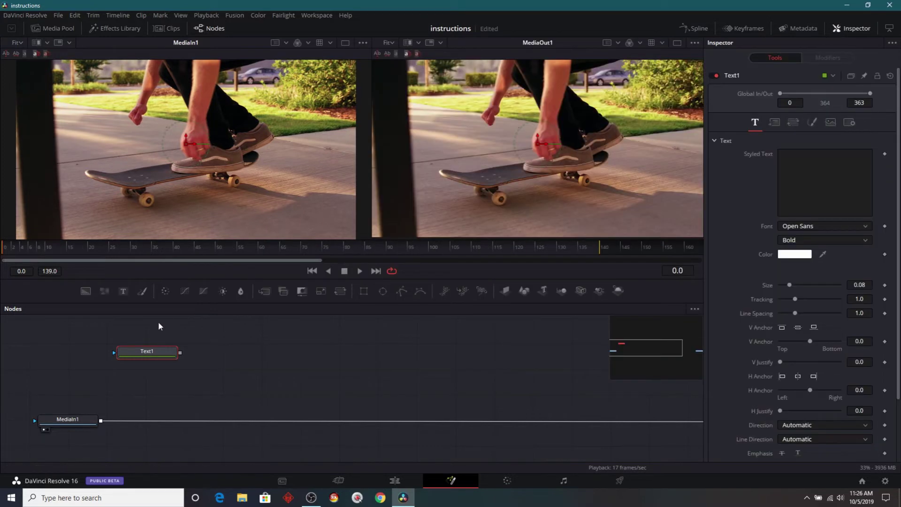
{"action": "key", "text": "1"}
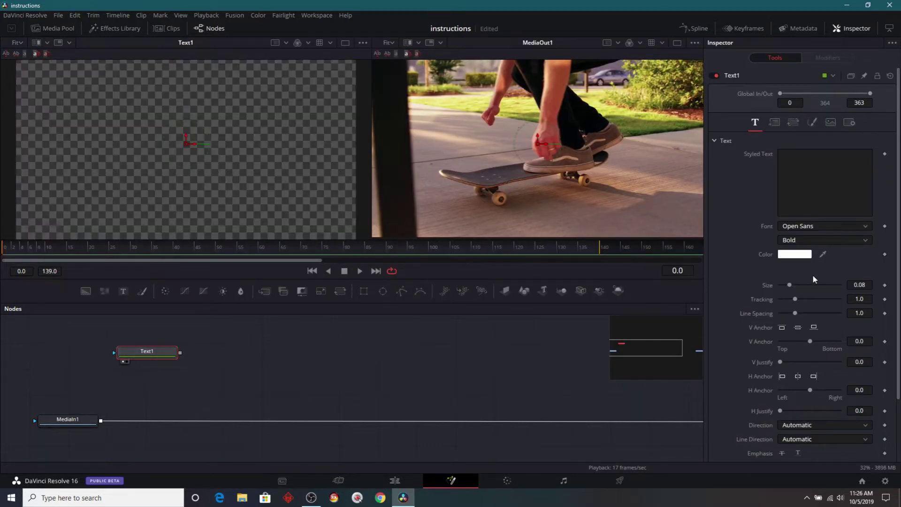
{"action": "left_click", "coordinate": [810, 226]}
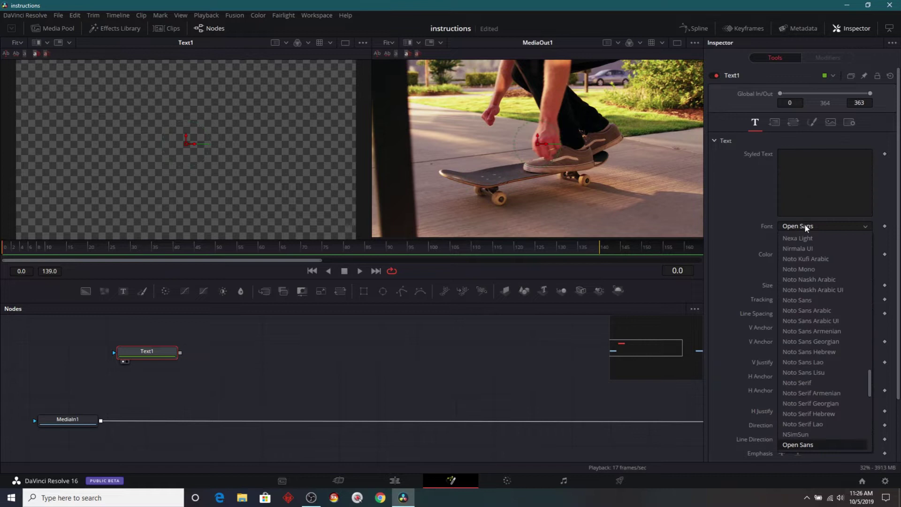
{"action": "left_click_drag", "start_coordinate": [869, 381], "coordinate": [861, 246]}
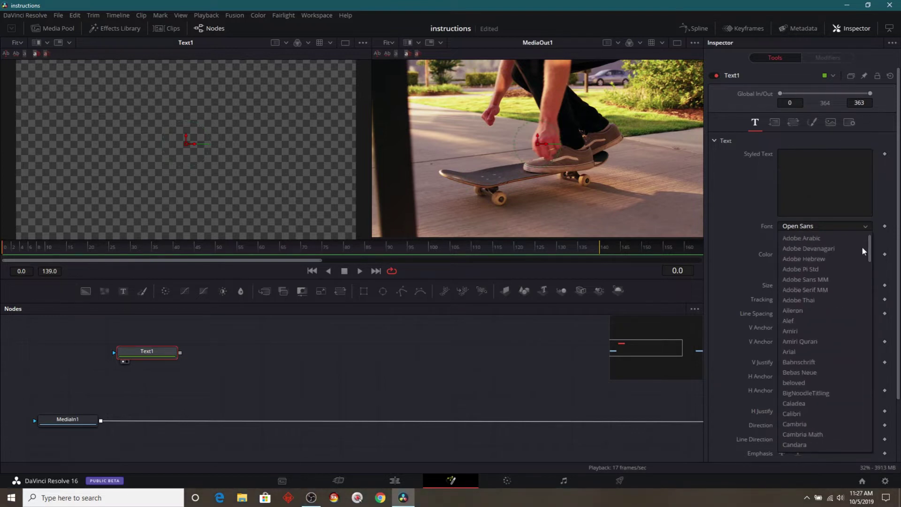
{"action": "scroll", "coordinate": [815, 350], "scroll_direction": "down", "scroll_amount": 3}
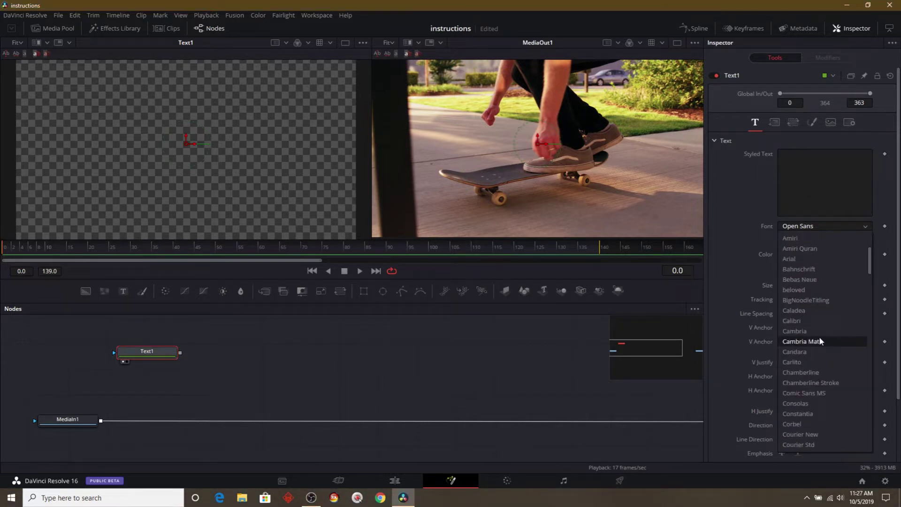
{"action": "left_click", "coordinate": [822, 282]}
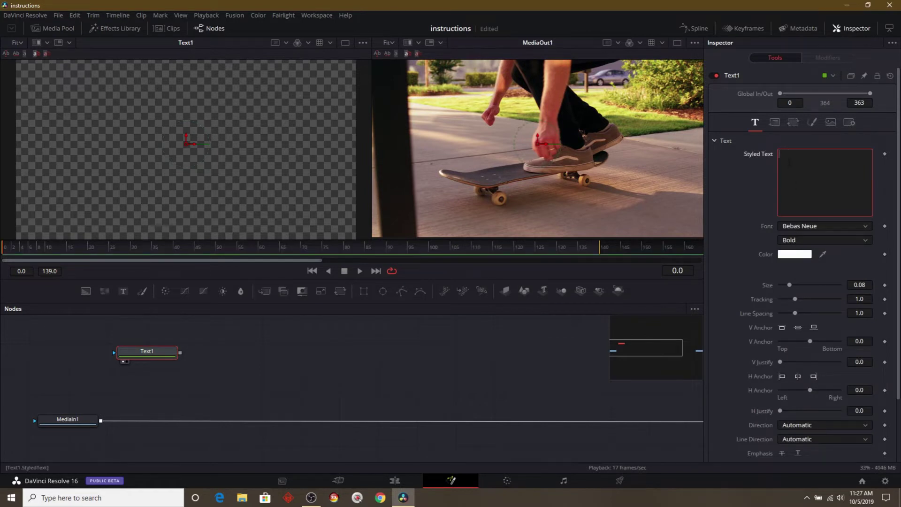
- Type 'glitchy' as the title and enlarge it to size 0.1969
{"action": "type", "text": "glitchy"}
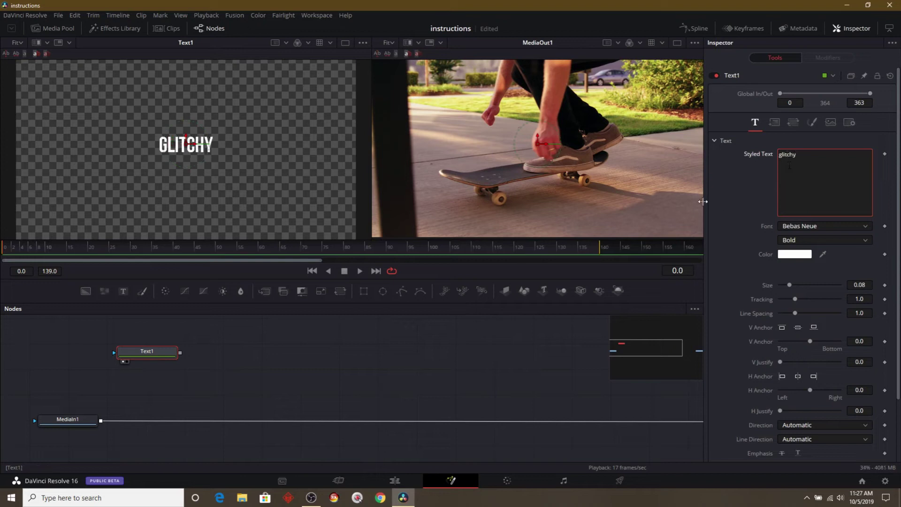
{"action": "left_click", "coordinate": [789, 285]}
{"action": "left_click_drag", "start_coordinate": [789, 285], "coordinate": [803, 287]}
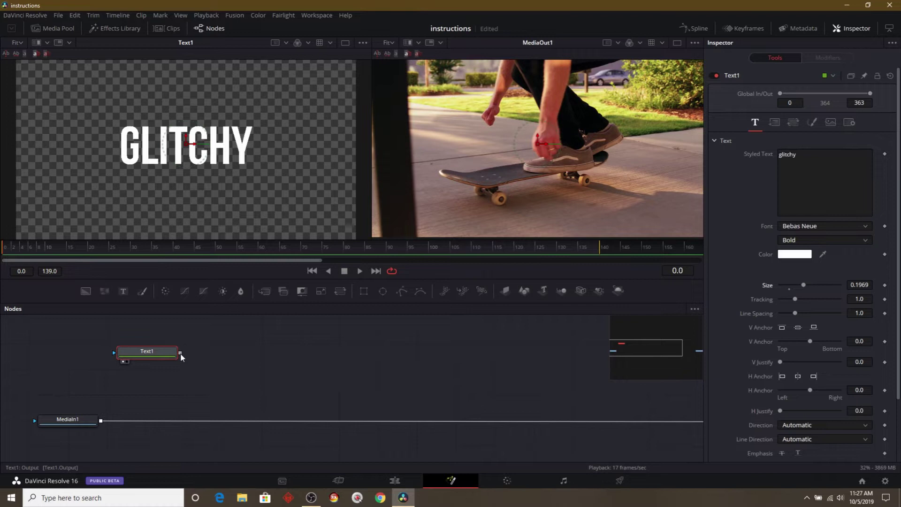
- Merge Text1 over MediaIn1 to create Merge1, hide the Inspector, and preview a later frame
{"action": "left_click_drag", "start_coordinate": [180, 353], "coordinate": [102, 423]}
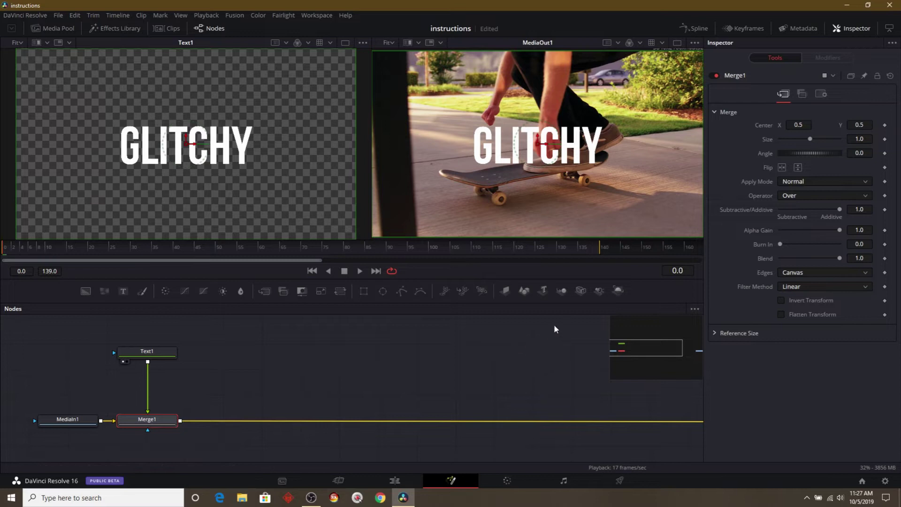
{"action": "left_click", "coordinate": [850, 29]}
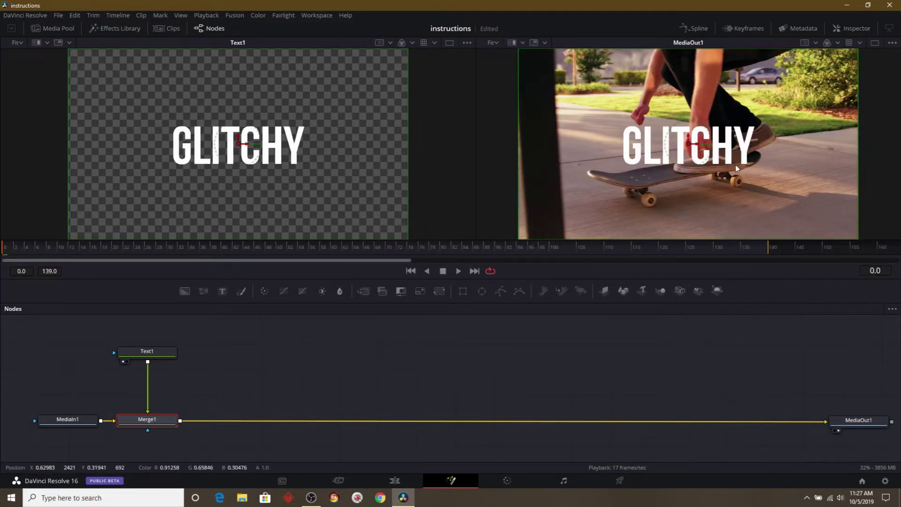
{"action": "left_click_drag", "start_coordinate": [270, 251], "coordinate": [309, 263]}
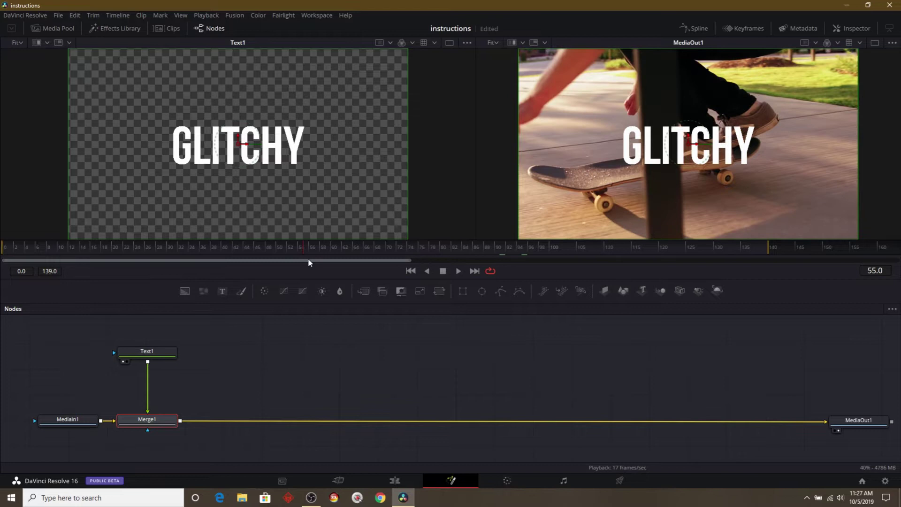
{"action": "left_click_drag", "start_coordinate": [148, 354], "coordinate": [148, 343]}
- Add a Displace node through the tool search and place it between Text1 and Merge1
{"action": "left_click", "coordinate": [432, 369]}
{"action": "key", "text": "shift+space"}
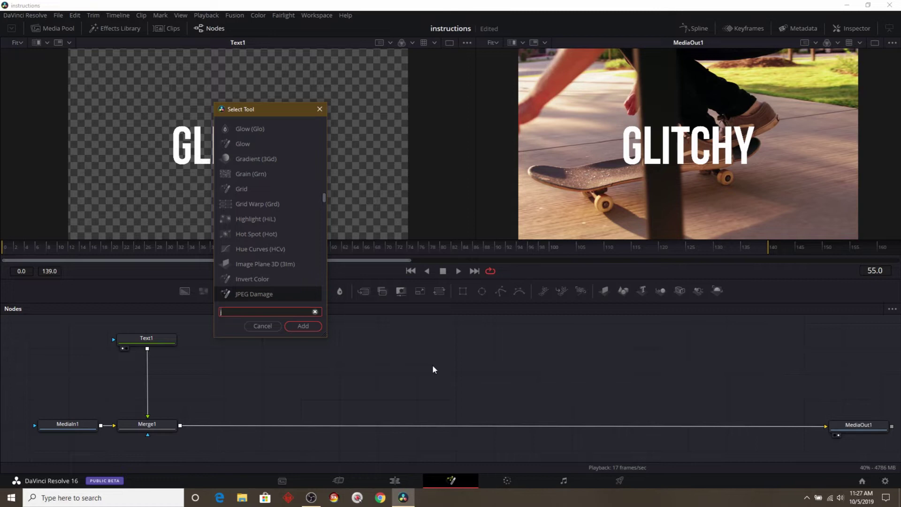
{"action": "type", "text": "disp"}
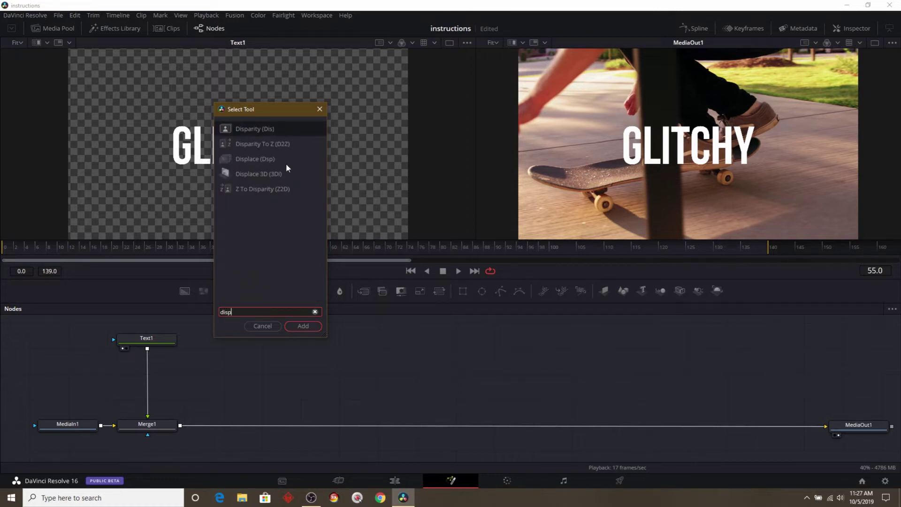
{"action": "type", "text": "lace"}
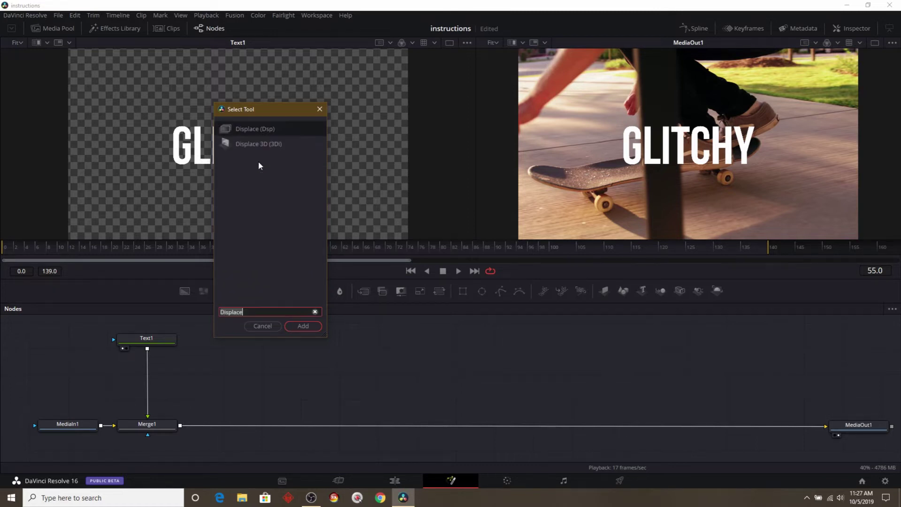
{"action": "left_click", "coordinate": [299, 327]}
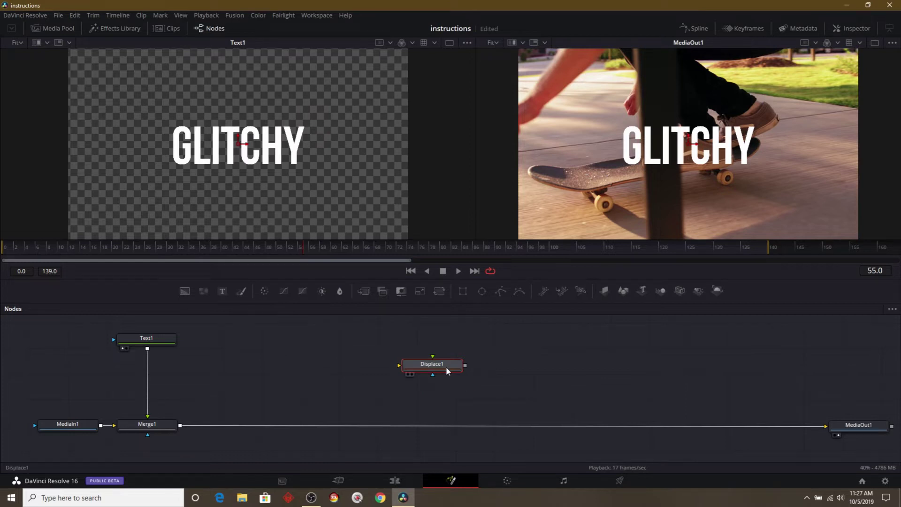
{"action": "left_click_drag", "start_coordinate": [440, 370], "coordinate": [164, 386]}
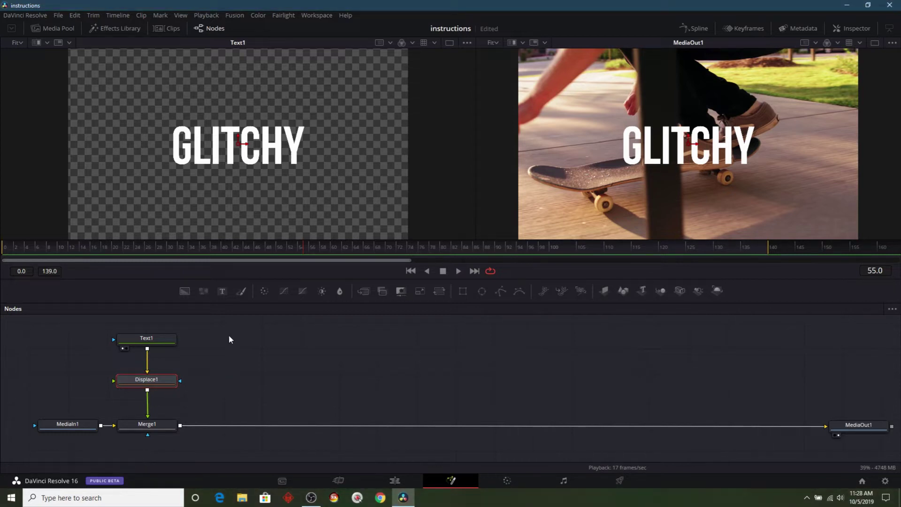
- Add a FastNoise node through the tool search and view its noise on its own
{"action": "left_click", "coordinate": [388, 358]}
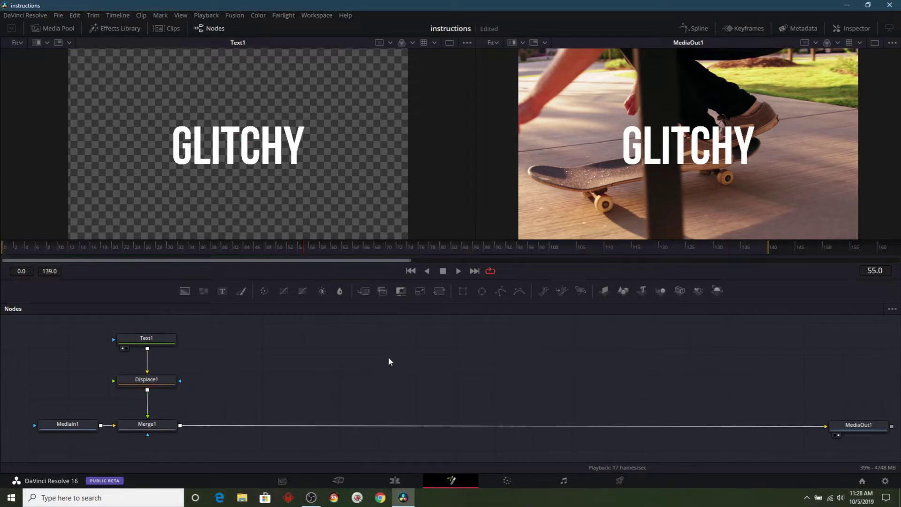
{"action": "key", "text": "shift+space"}
{"action": "type", "text": "Displace"}
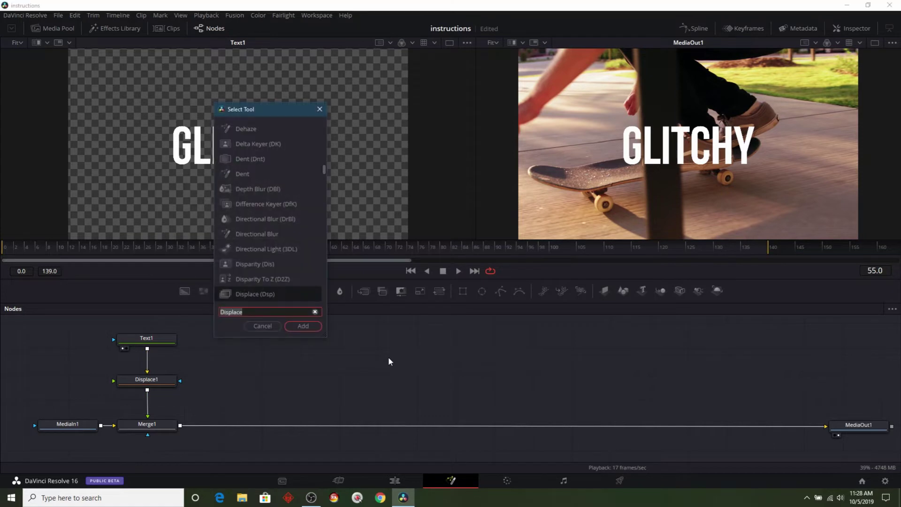
{"action": "key", "text": "BackSpace"}
{"action": "key", "text": "BackSpace"}
{"action": "key", "text": "BackSpace"}
{"action": "key", "text": "BackSpace"}
{"action": "key", "text": "BackSpace"}
{"action": "key", "text": "BackSpace"}
{"action": "key", "text": "BackSpace"}
{"action": "key", "text": "BackSpace"}
{"action": "type", "text": "fast"}
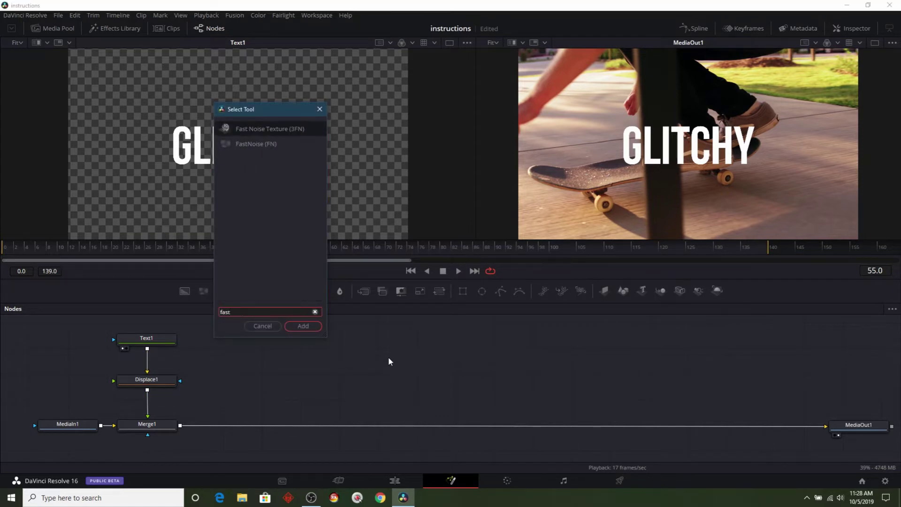
{"action": "left_click", "coordinate": [255, 145]}
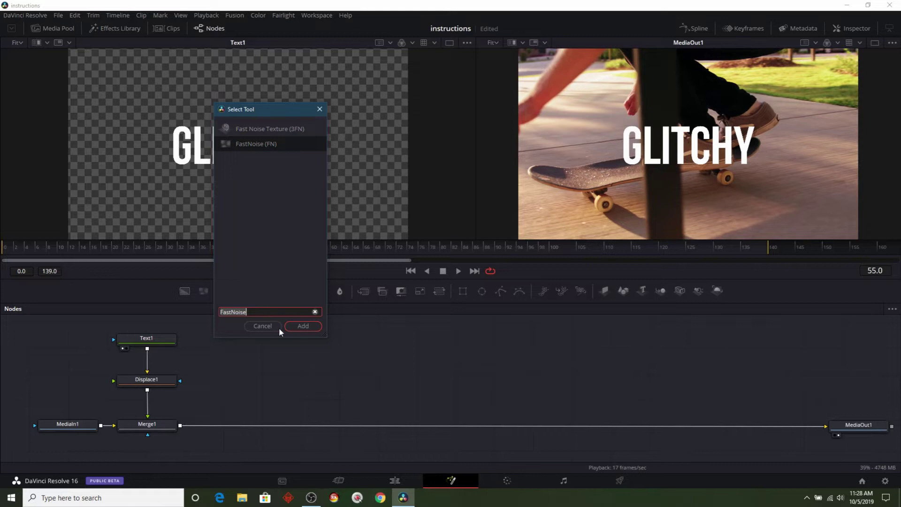
{"action": "left_click", "coordinate": [301, 326]}
{"action": "key", "text": "1"}
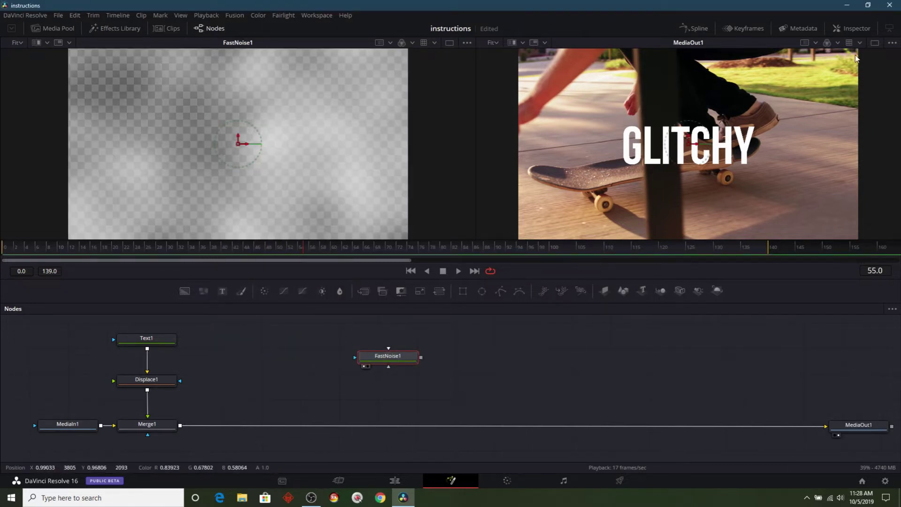
- Raise FastNoise1 contrast to 3.54 and set its colour type to Gradient
{"action": "left_click", "coordinate": [852, 29]}
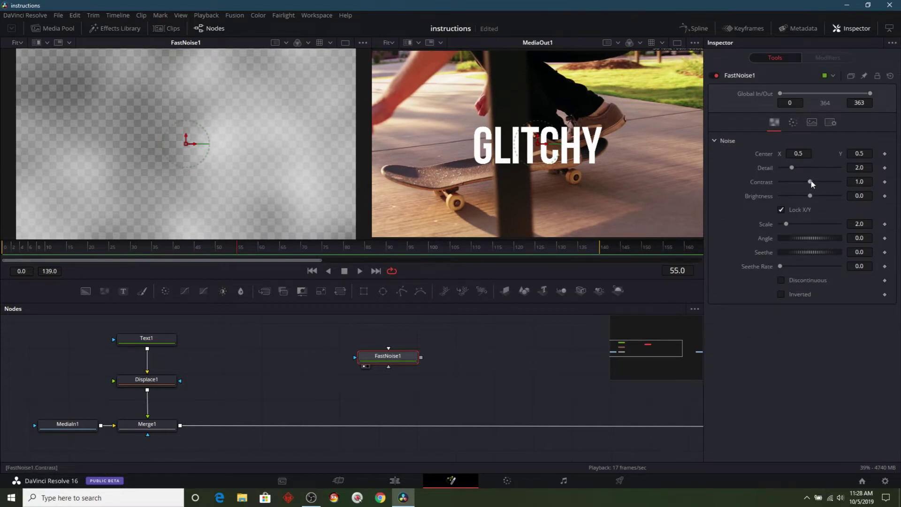
{"action": "left_click_drag", "start_coordinate": [811, 181], "coordinate": [830, 181]}
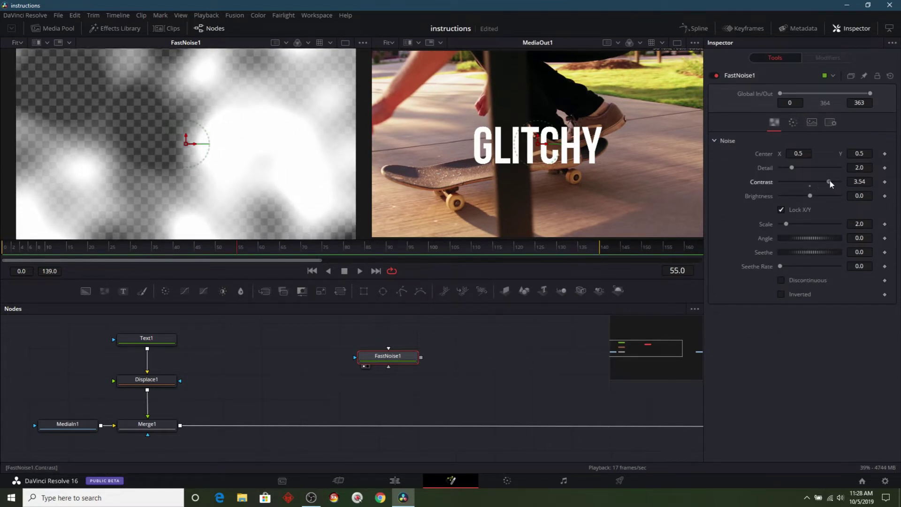
{"action": "left_click", "coordinate": [791, 124]}
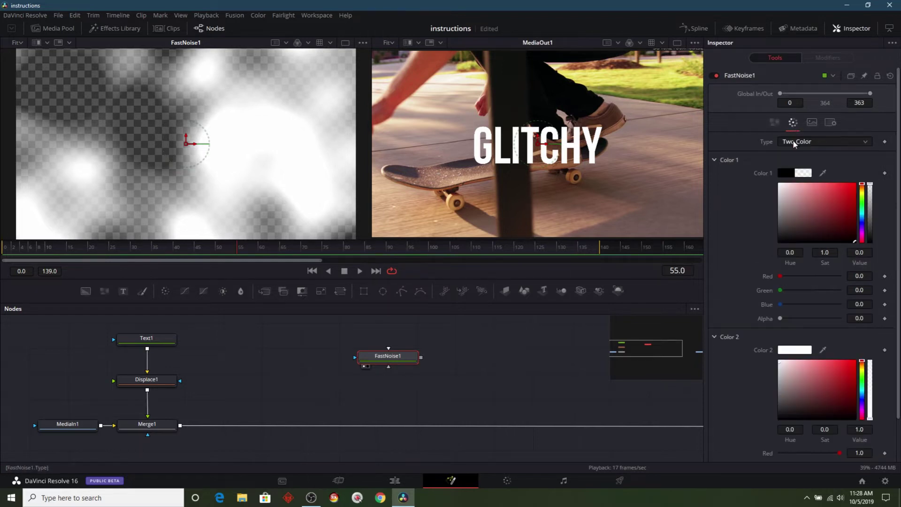
{"action": "left_click", "coordinate": [794, 143]}
{"action": "left_click", "coordinate": [795, 163]}
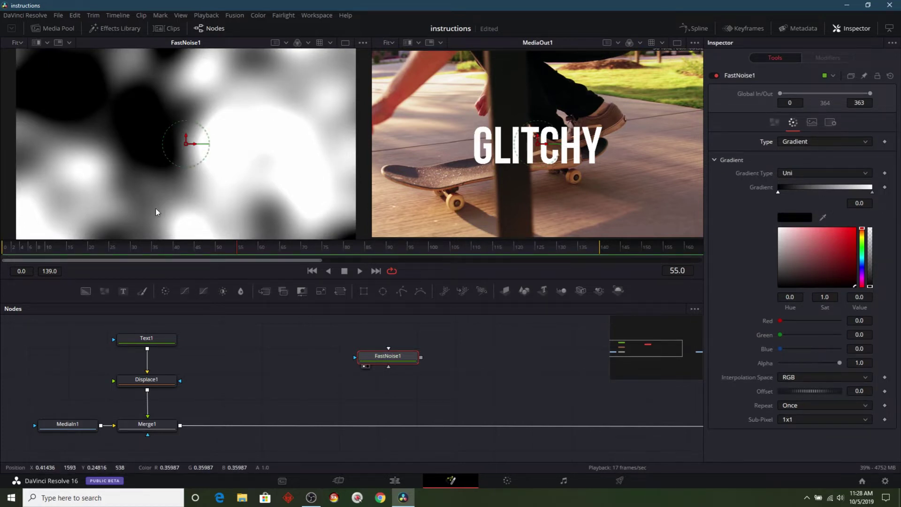
- Connect FastNoise1 into Displace1, test Refraction Strength, then reset it to 0.1
{"action": "left_click_drag", "start_coordinate": [386, 357], "coordinate": [180, 380]}
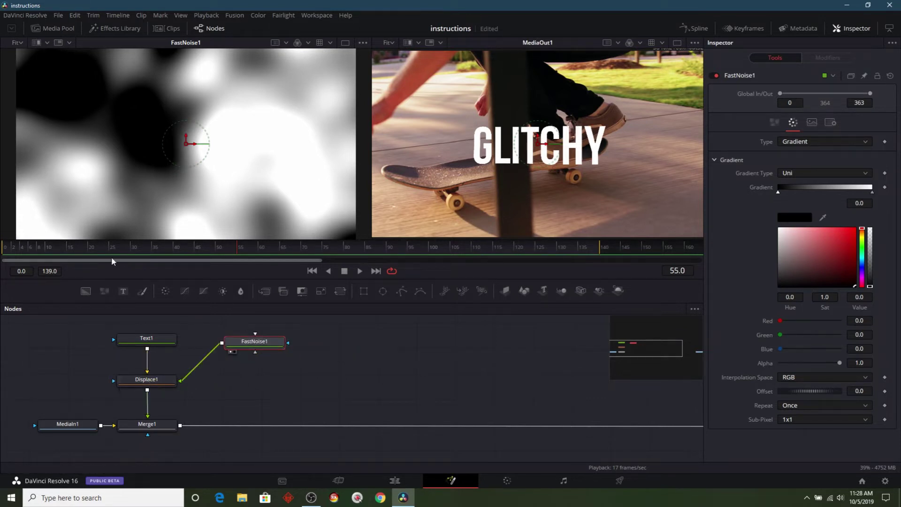
{"action": "left_click_drag", "start_coordinate": [126, 249], "coordinate": [410, 246]}
{"action": "left_click", "coordinate": [774, 122]}
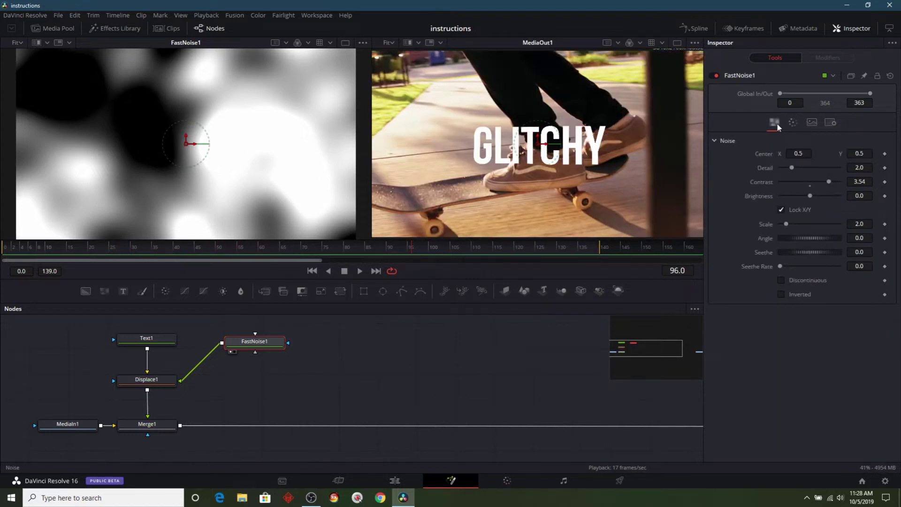
{"action": "left_click", "coordinate": [156, 384]}
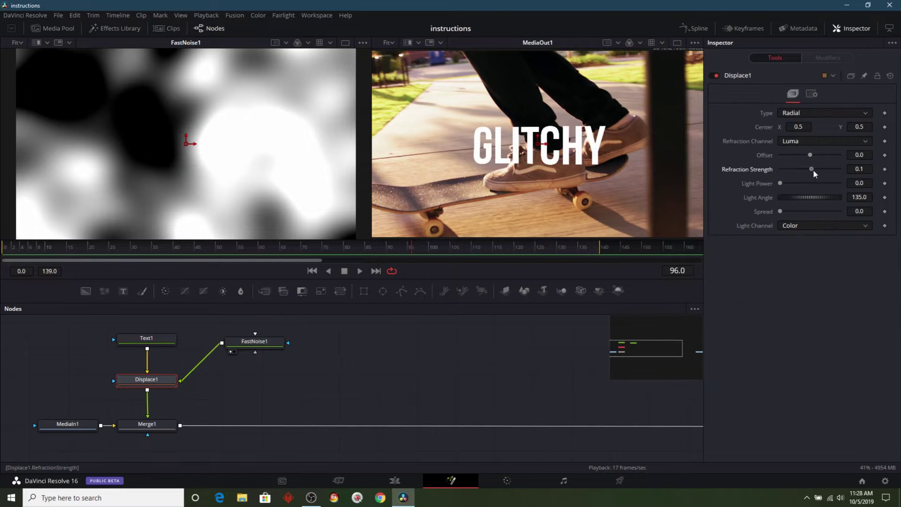
{"action": "mouse_move", "coordinate": [813, 170]}
{"action": "left_mouse_down"}
{"action": "mouse_move", "coordinate": [823, 170]}
{"action": "mouse_move", "coordinate": [792, 170]}
{"action": "mouse_move", "coordinate": [822, 170]}
{"action": "left_mouse_up"}
{"action": "double_click", "coordinate": [758, 173]}
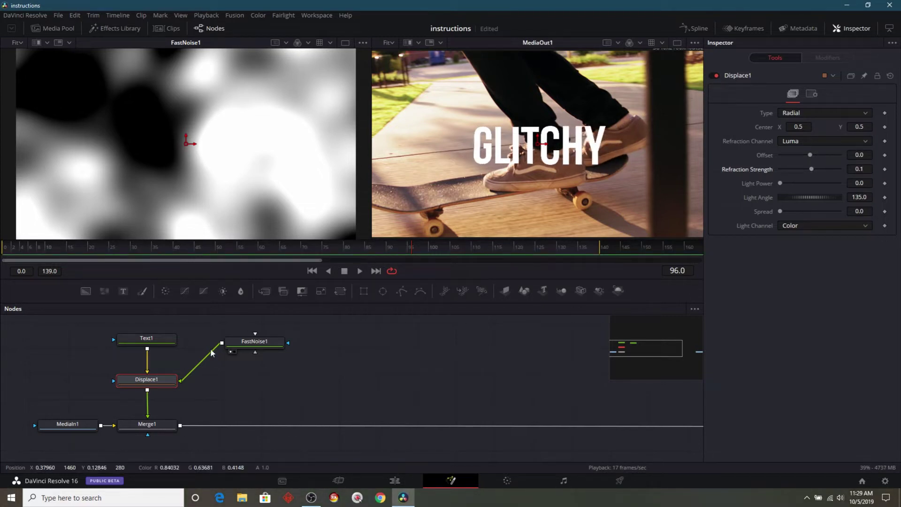
- Unlock FastNoise1's X/Y, set X Scale 19.06 and Angle 7.8, and raise Refraction Strength to 0.57
{"action": "left_click", "coordinate": [262, 344]}
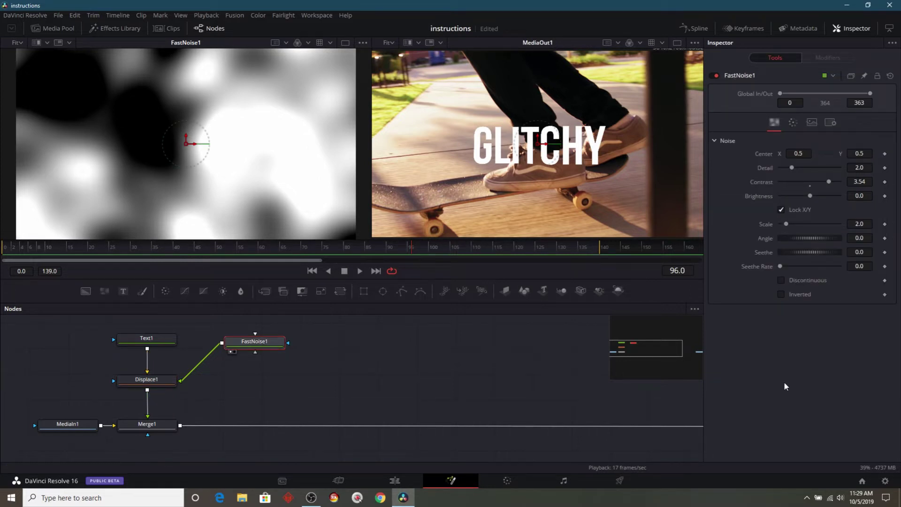
{"action": "left_click", "coordinate": [780, 210]}
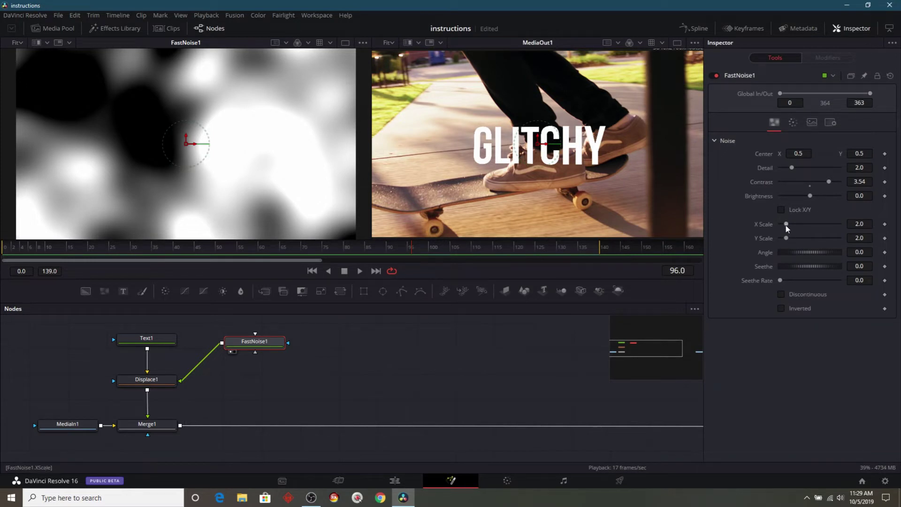
{"action": "mouse_move", "coordinate": [786, 224]}
{"action": "left_mouse_down"}
{"action": "mouse_move", "coordinate": [841, 227]}
{"action": "mouse_move", "coordinate": [776, 238]}
{"action": "left_mouse_up"}
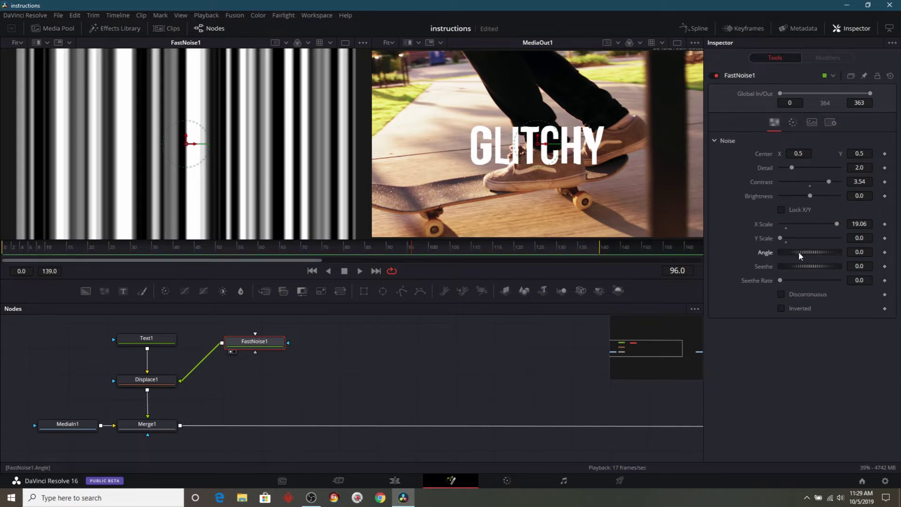
{"action": "left_click_drag", "start_coordinate": [799, 252], "coordinate": [800, 254]}
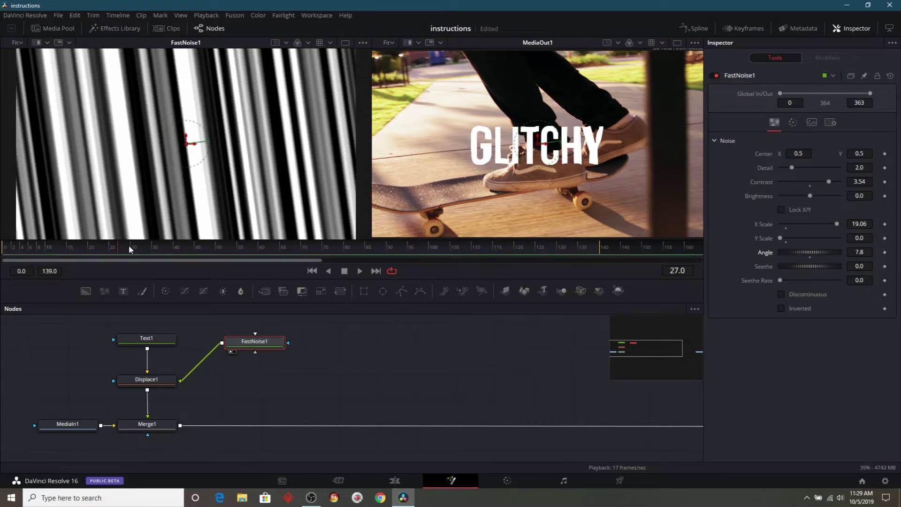
{"action": "left_click_drag", "start_coordinate": [185, 245], "coordinate": [329, 251]}
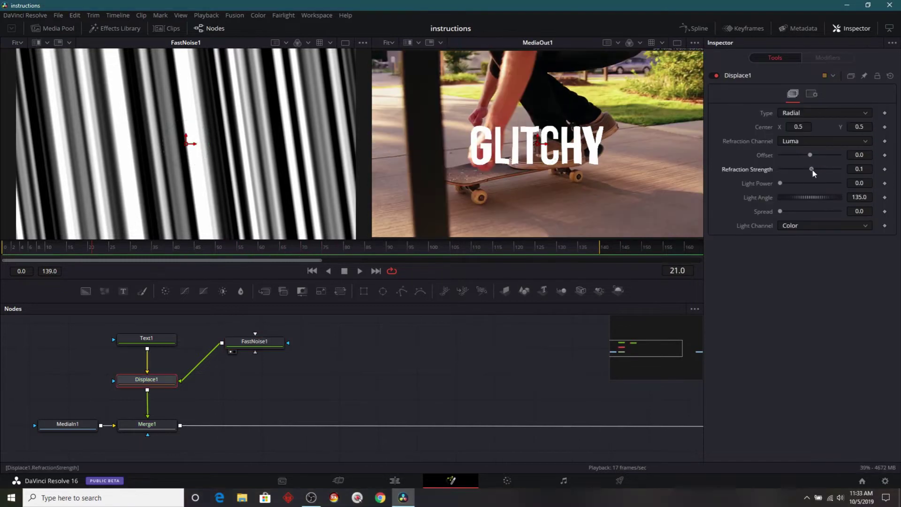
{"action": "mouse_move", "coordinate": [812, 169]}
{"action": "left_mouse_down"}
{"action": "mouse_move", "coordinate": [823, 173]}
{"action": "mouse_move", "coordinate": [801, 172]}
{"action": "mouse_move", "coordinate": [826, 176]}
{"action": "mouse_move", "coordinate": [818, 176]}
{"action": "left_mouse_up"}
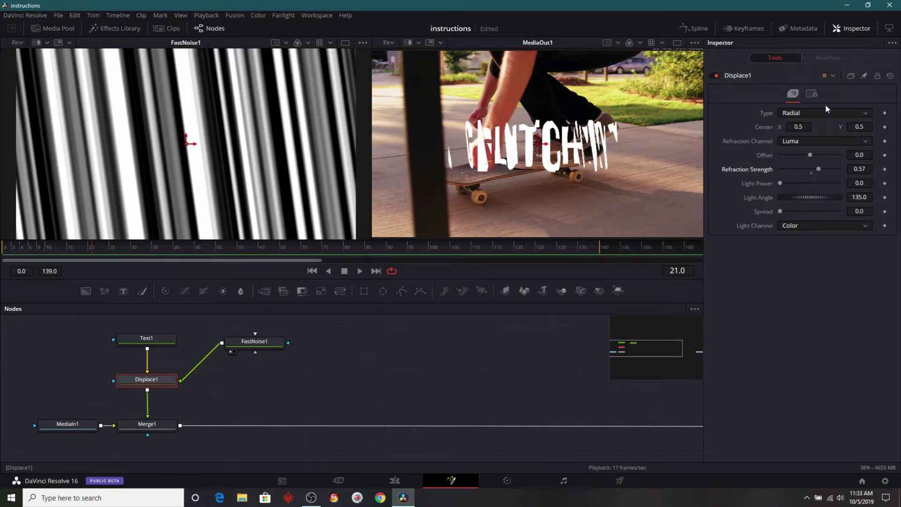
- Set Displace1's type to XY with Luma for both X and Y channels
{"action": "left_click", "coordinate": [815, 113]}
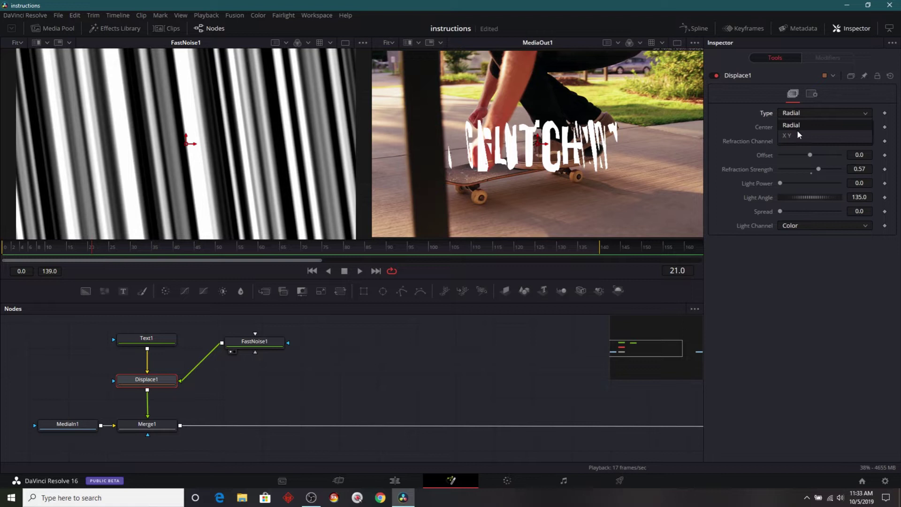
{"action": "left_click", "coordinate": [796, 128]}
{"action": "left_click", "coordinate": [796, 127]}
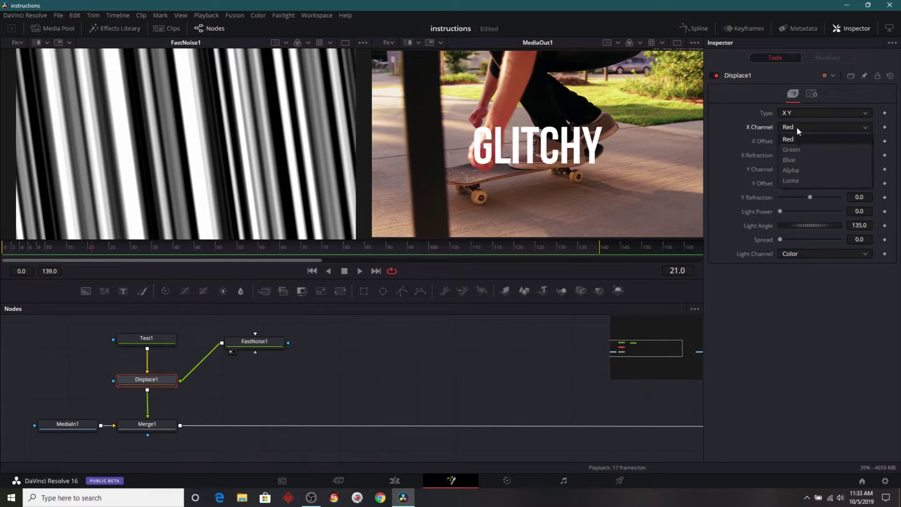
{"action": "left_click", "coordinate": [792, 180]}
{"action": "left_click", "coordinate": [800, 169]}
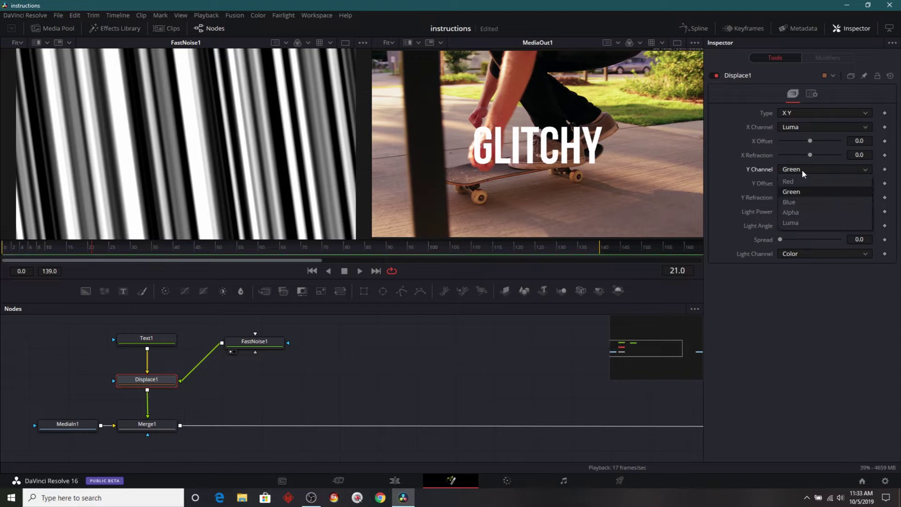
{"action": "left_click", "coordinate": [795, 220]}
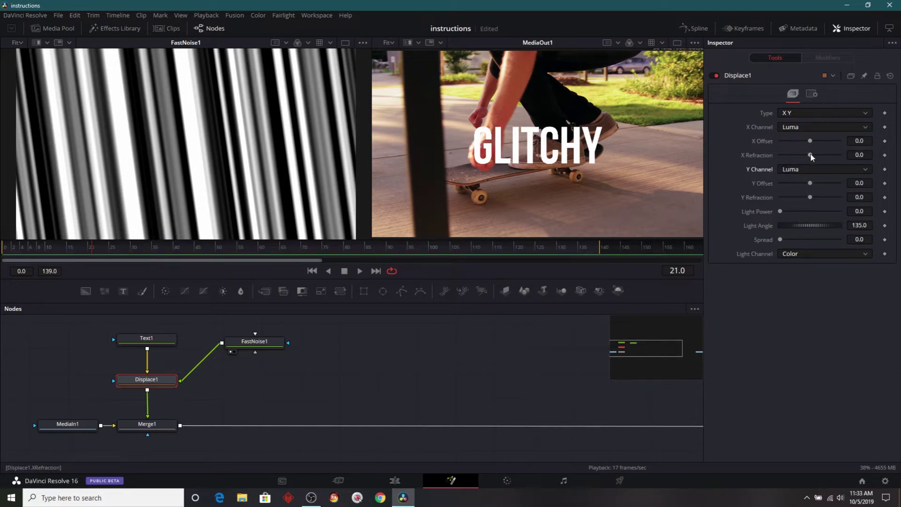
- Test X Refraction 0.016 and Y Refraction -0.022, then reset both to 0
{"action": "left_click_drag", "start_coordinate": [810, 154], "coordinate": [815, 154]}
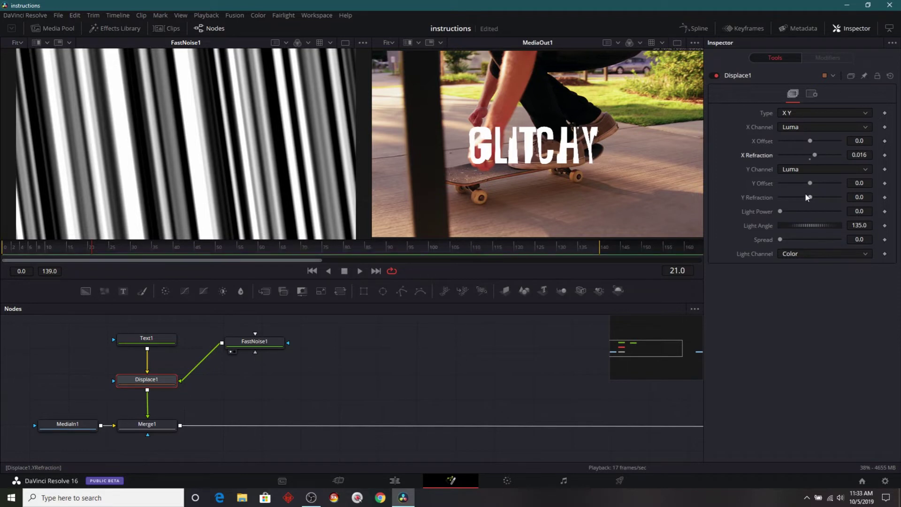
{"action": "left_click_drag", "start_coordinate": [810, 197], "coordinate": [804, 197]}
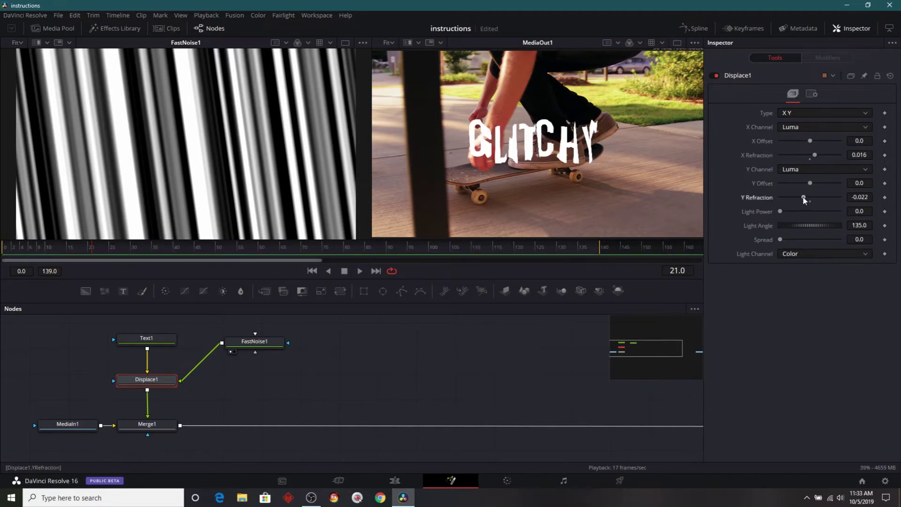
{"action": "left_click_drag", "start_coordinate": [109, 249], "coordinate": [203, 249]}
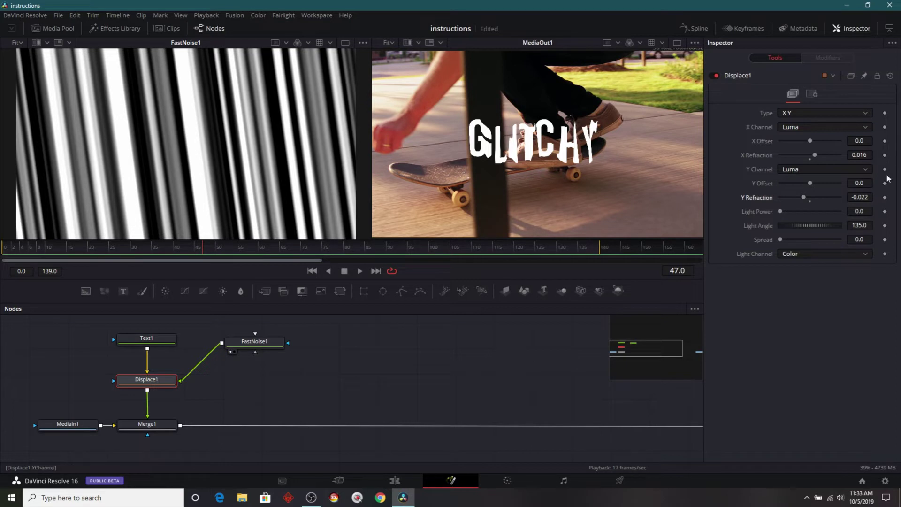
{"action": "double_click", "coordinate": [753, 153]}
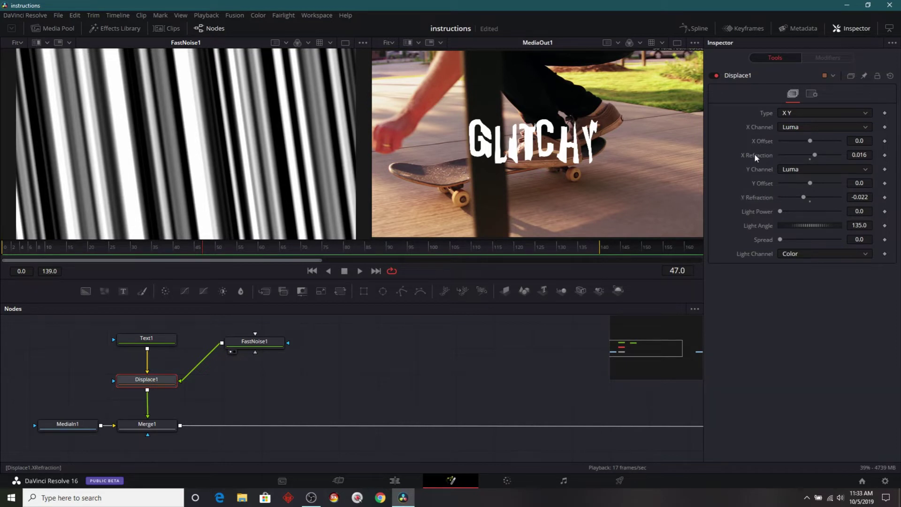
{"action": "double_click", "coordinate": [753, 195]}
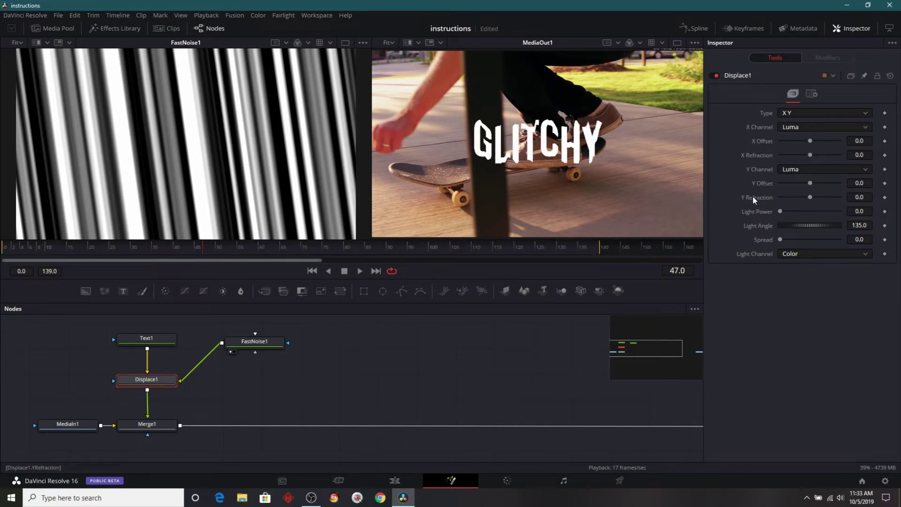
- Drive X Refraction with a Perturb modifier and rename it to x
{"action": "right_click", "coordinate": [755, 154]}
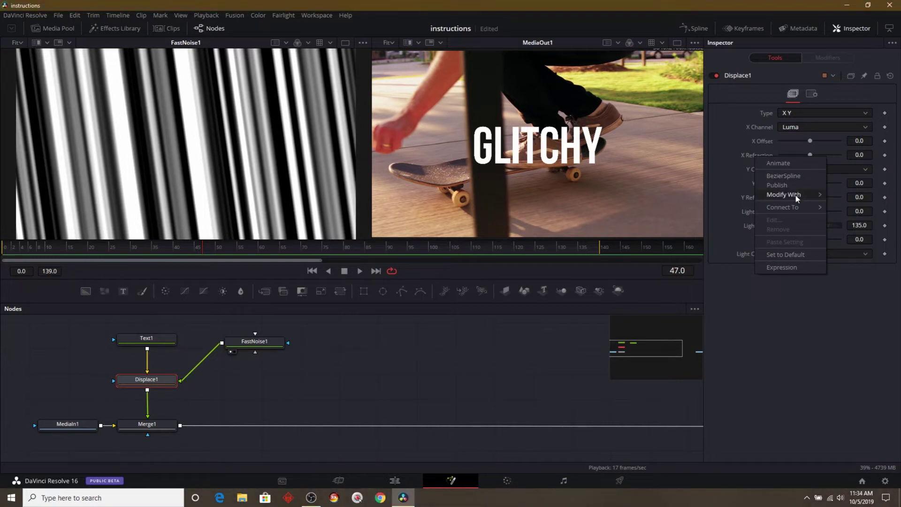
{"action": "mouse_move", "coordinate": [772, 196]}
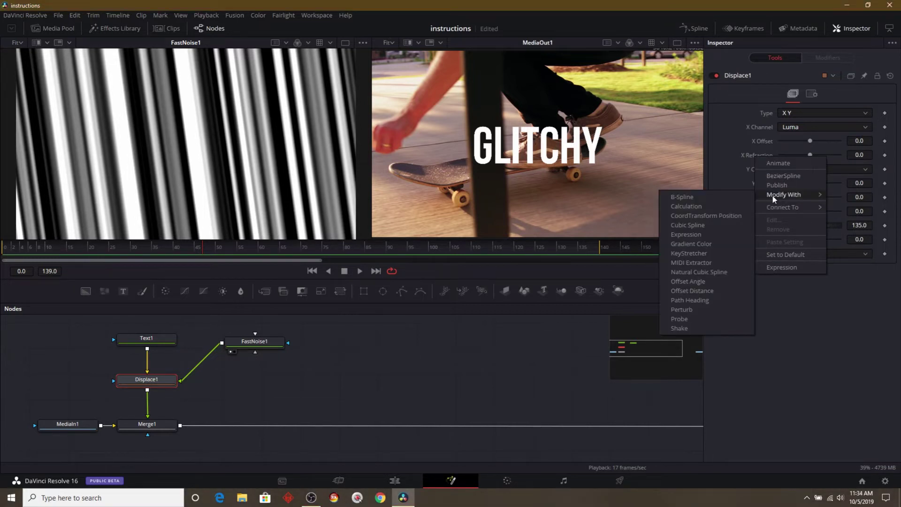
{"action": "left_click", "coordinate": [700, 308]}
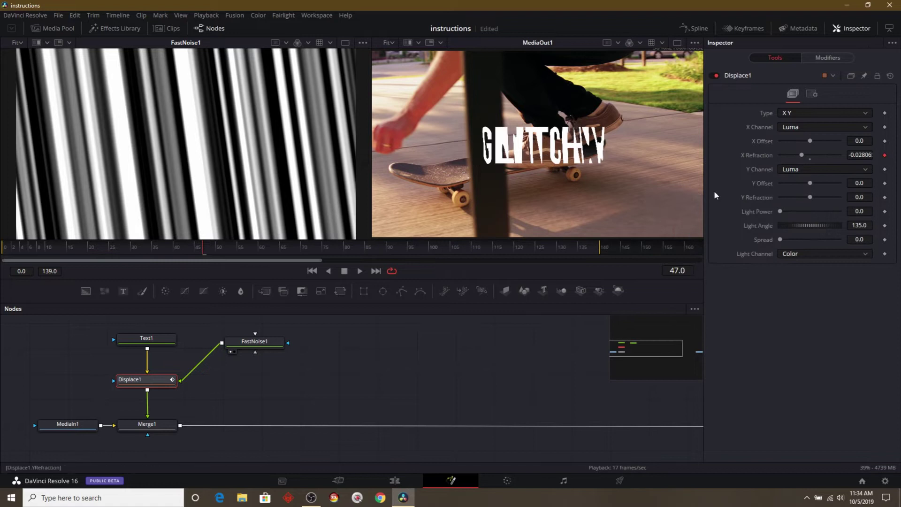
{"action": "left_click", "coordinate": [823, 58]}
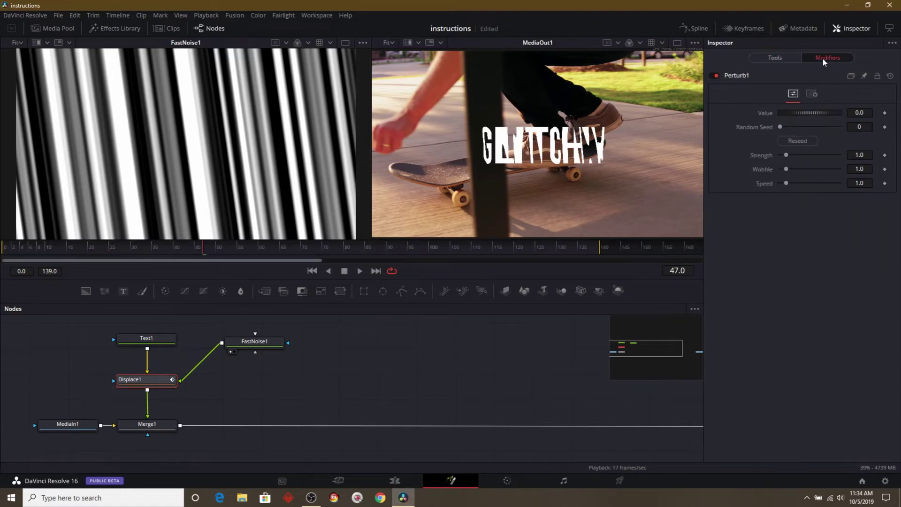
{"action": "right_click", "coordinate": [737, 77]}
{"action": "left_click", "coordinate": [773, 175]}
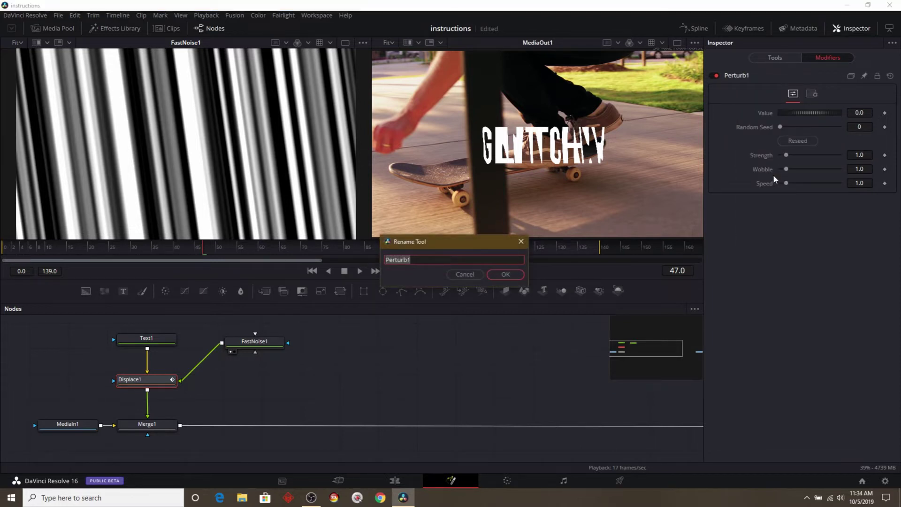
{"action": "type", "text": "x"}
{"action": "left_click", "coordinate": [514, 274]}
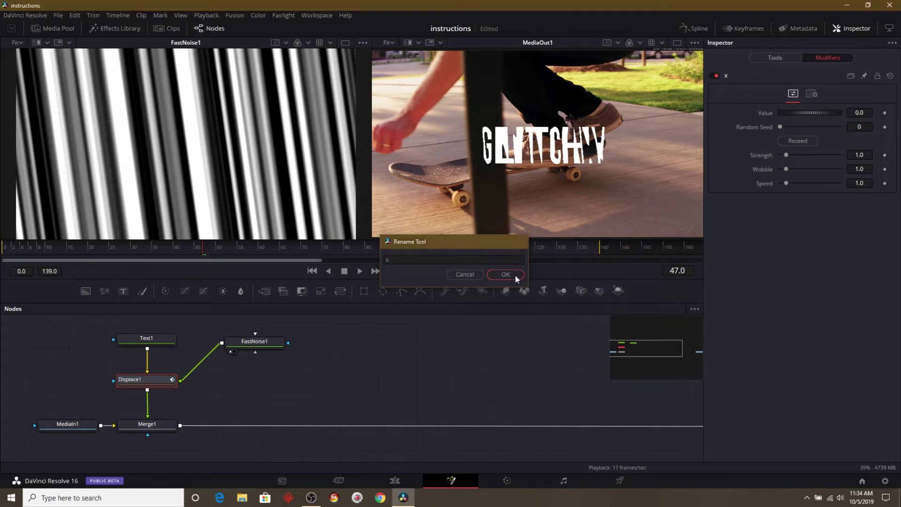
{"action": "left_click", "coordinate": [774, 58]}
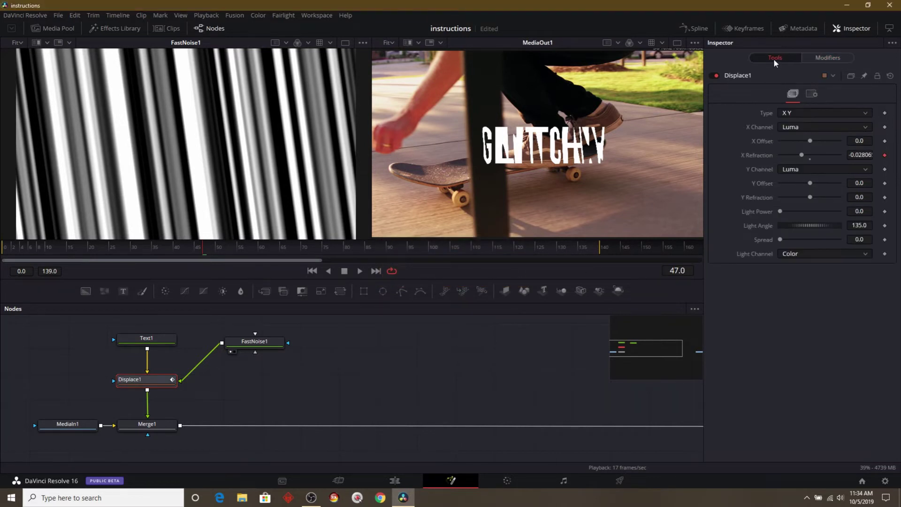
- Drive Y Refraction with a second Perturb modifier, rename it to y, and collapse its controls
{"action": "right_click", "coordinate": [759, 197]}
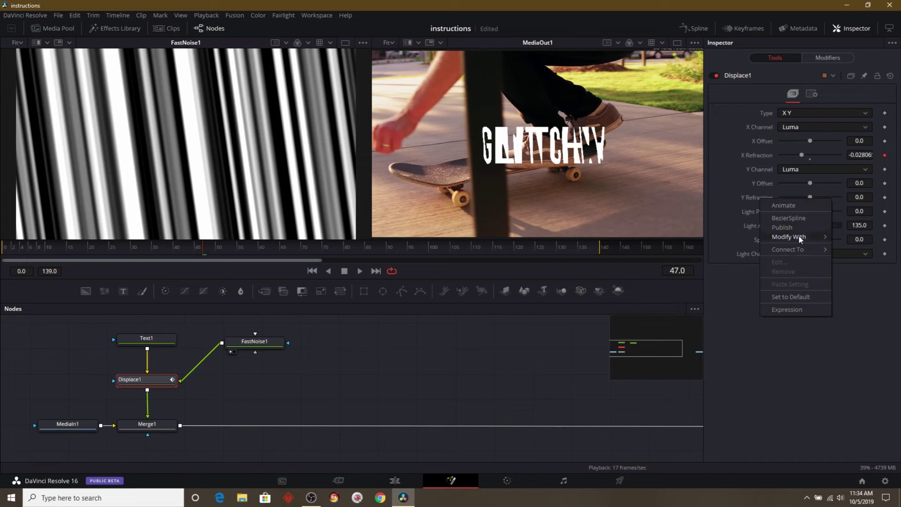
{"action": "mouse_move", "coordinate": [800, 239]}
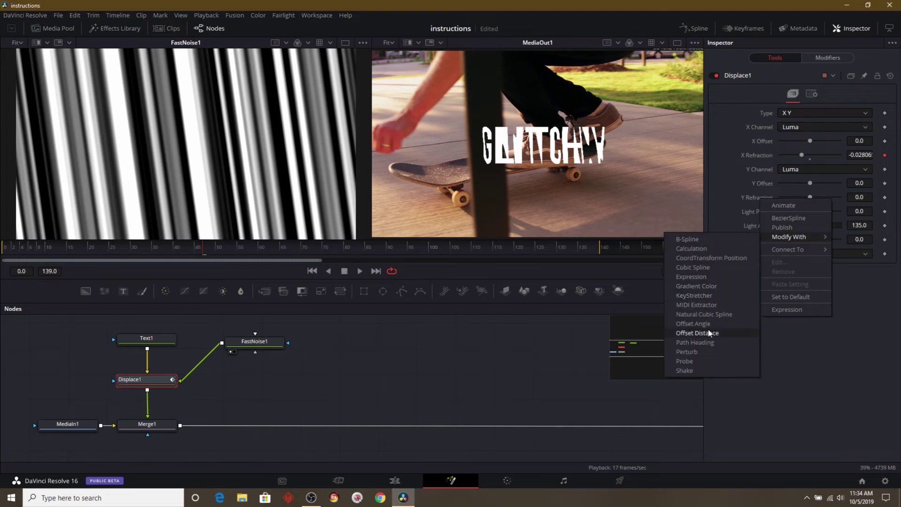
{"action": "left_click", "coordinate": [704, 351]}
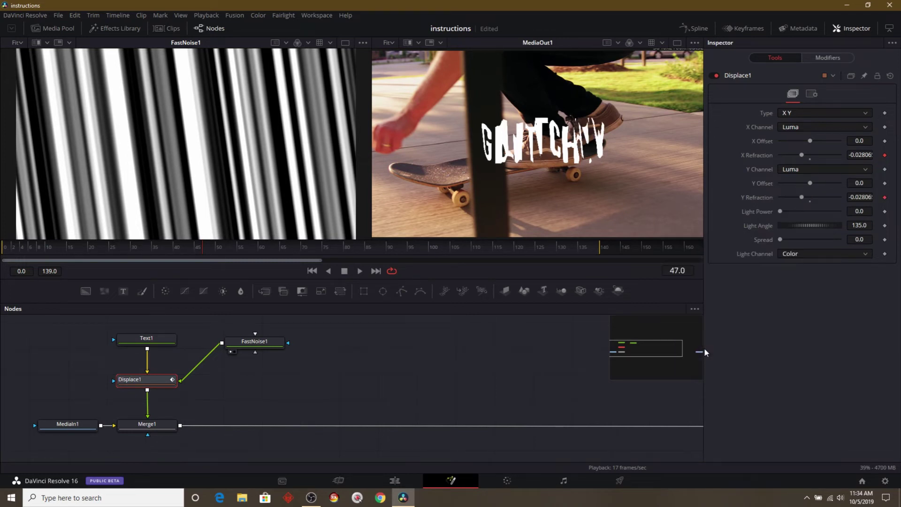
{"action": "left_click", "coordinate": [823, 58]}
{"action": "right_click", "coordinate": [728, 92]}
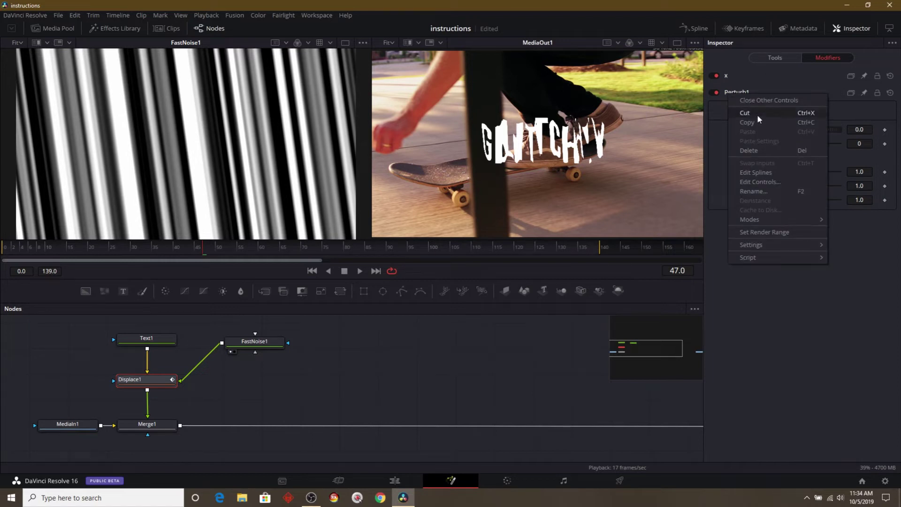
{"action": "left_click", "coordinate": [752, 191]}
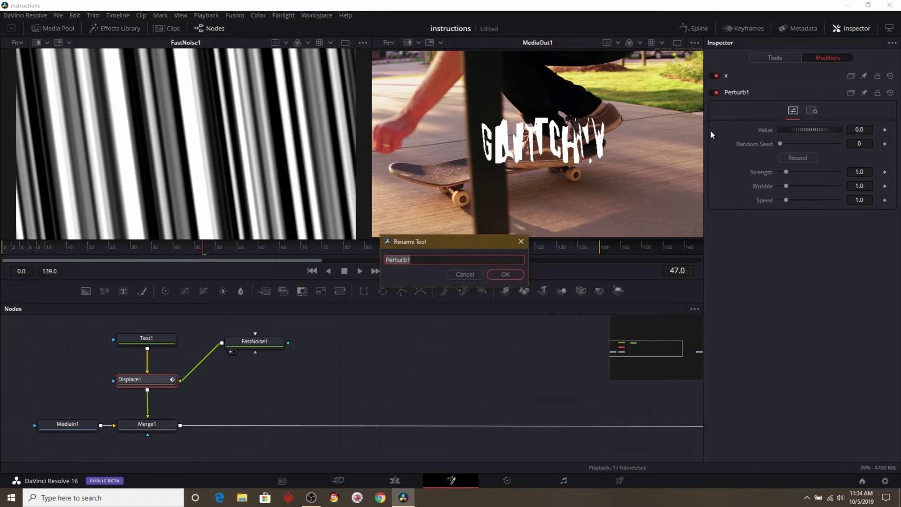
{"action": "type", "text": "y"}
{"action": "left_click", "coordinate": [513, 275]}
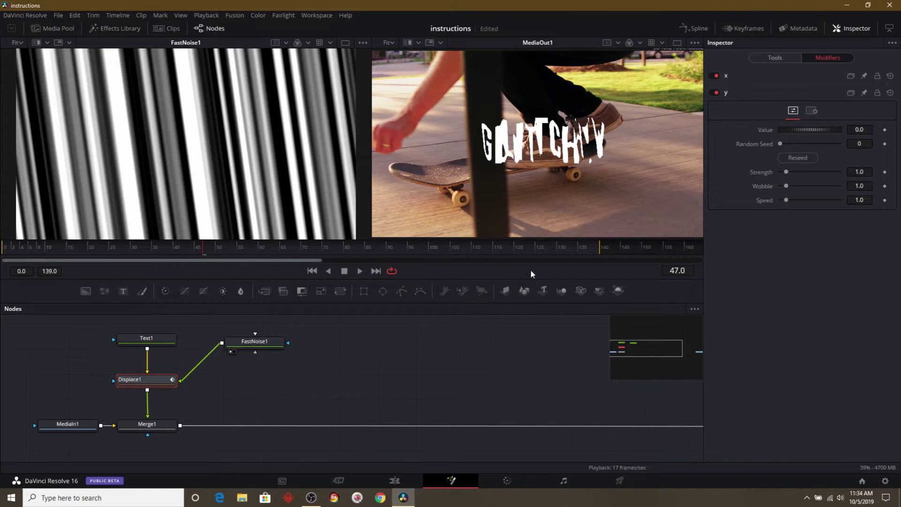
{"action": "left_click", "coordinate": [742, 92]}
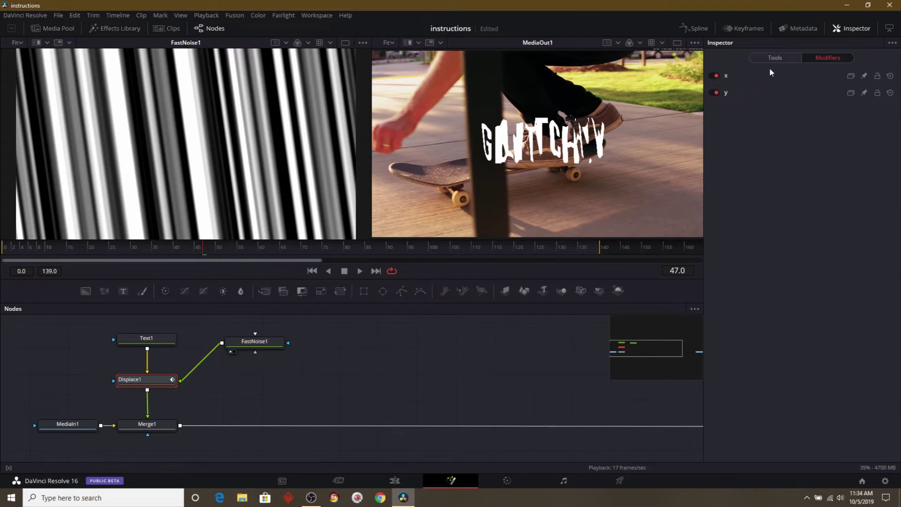
{"action": "left_click", "coordinate": [774, 58]}
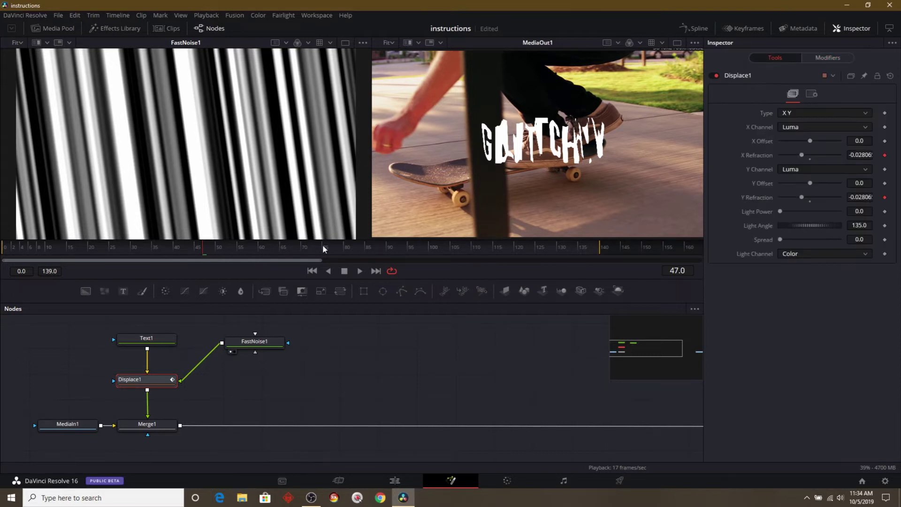
- Scrub the Fusion frames, then play and stop the GLITCHY title over the skateboard clip on the Edit page
{"action": "left_click_drag", "start_coordinate": [202, 250], "coordinate": [421, 251]}
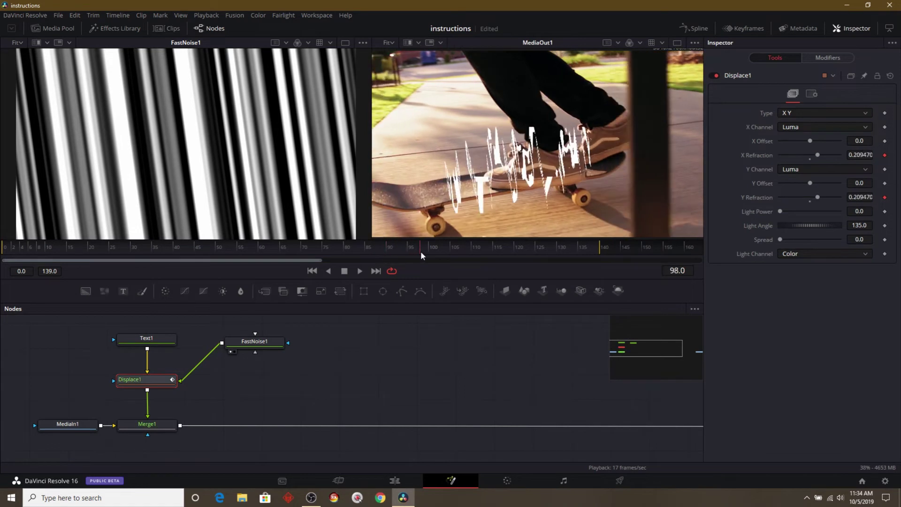
{"action": "left_click", "coordinate": [394, 480]}
{"action": "left_click", "coordinate": [360, 272]}
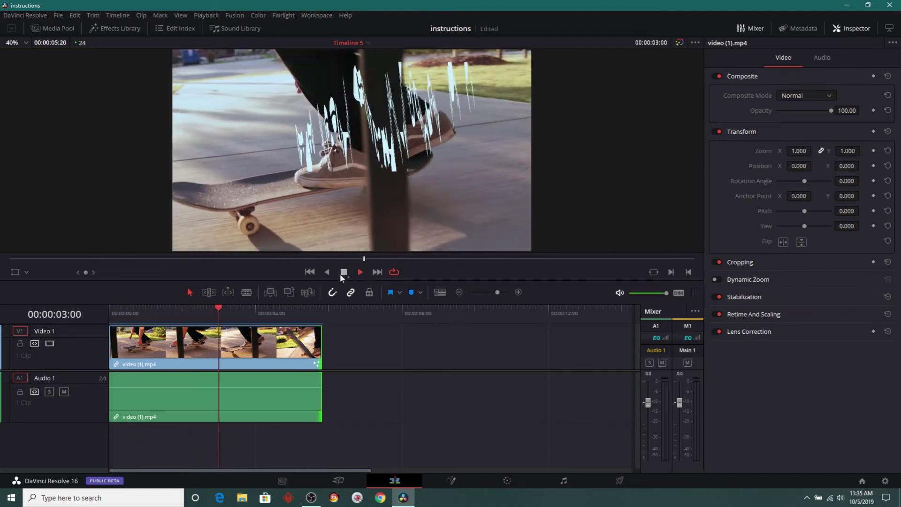
{"action": "left_click", "coordinate": [343, 273]}
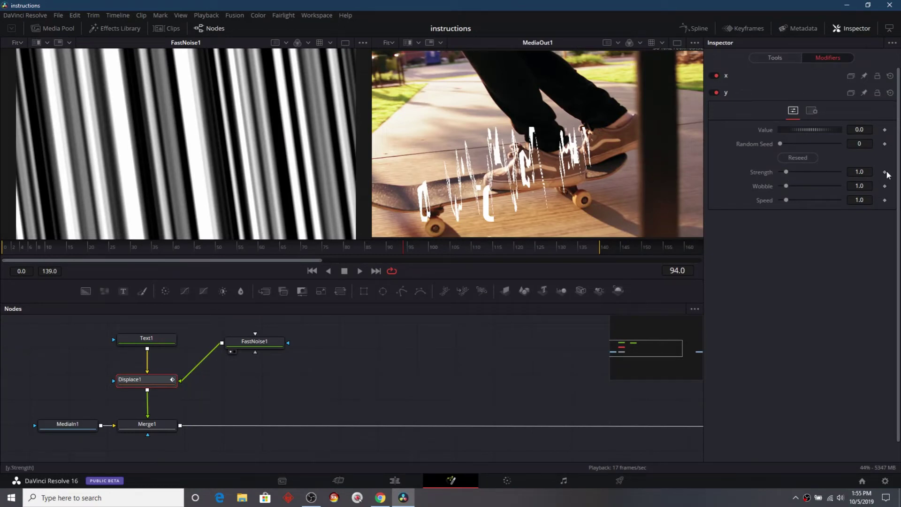
- Set the Strength of the y and x noise modifiers to 0.5
{"action": "left_click_drag", "start_coordinate": [786, 172], "coordinate": [782, 171]}
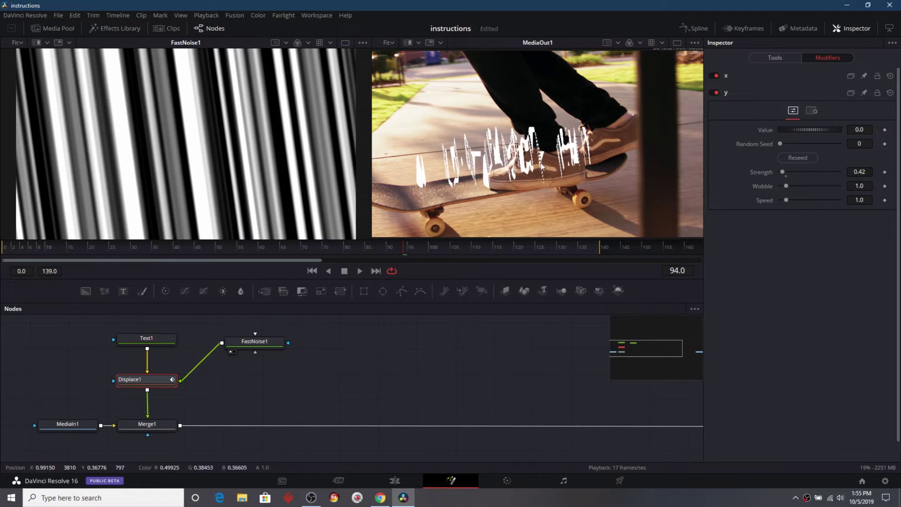
{"action": "left_click", "coordinate": [859, 172]}
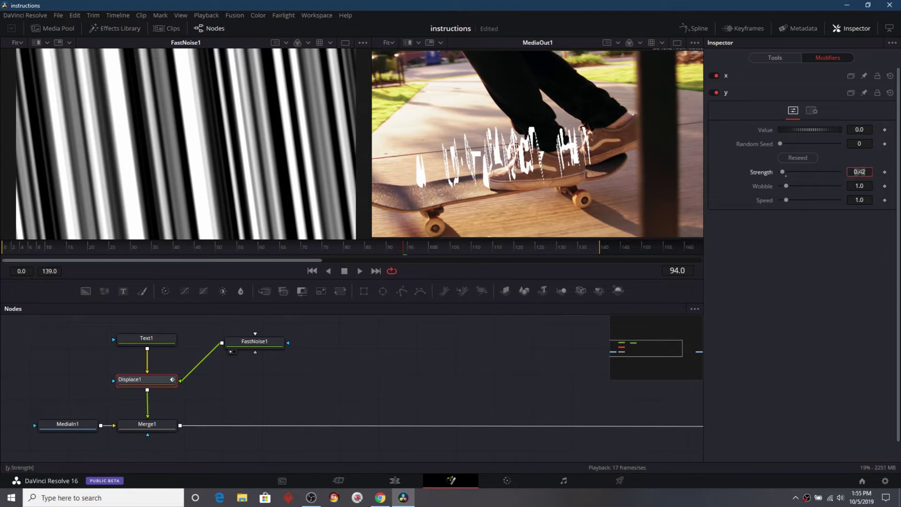
{"action": "key", "text": "Tab"}
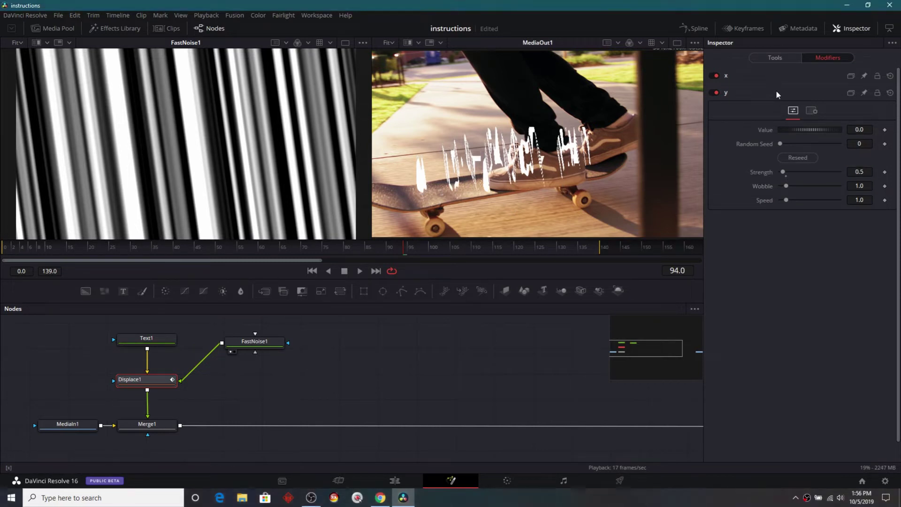
{"action": "left_click", "coordinate": [754, 76]}
{"action": "left_click", "coordinate": [859, 155]}
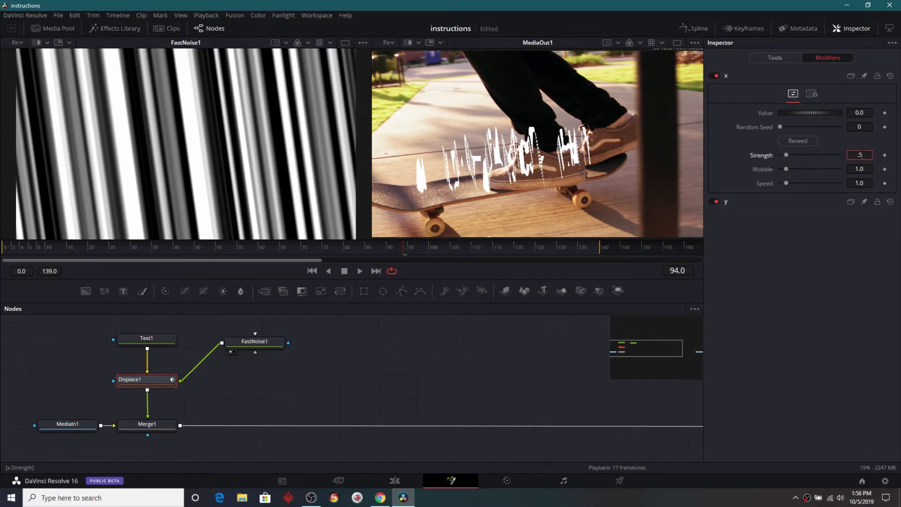
{"action": "type", "text": ".5"}
{"action": "key", "text": "Tab"}
- Scrub and play back the softer glitch, then reselect the Displace1 node
{"action": "left_click", "coordinate": [72, 250]}
{"action": "left_click_drag", "start_coordinate": [198, 245], "coordinate": [290, 244]}
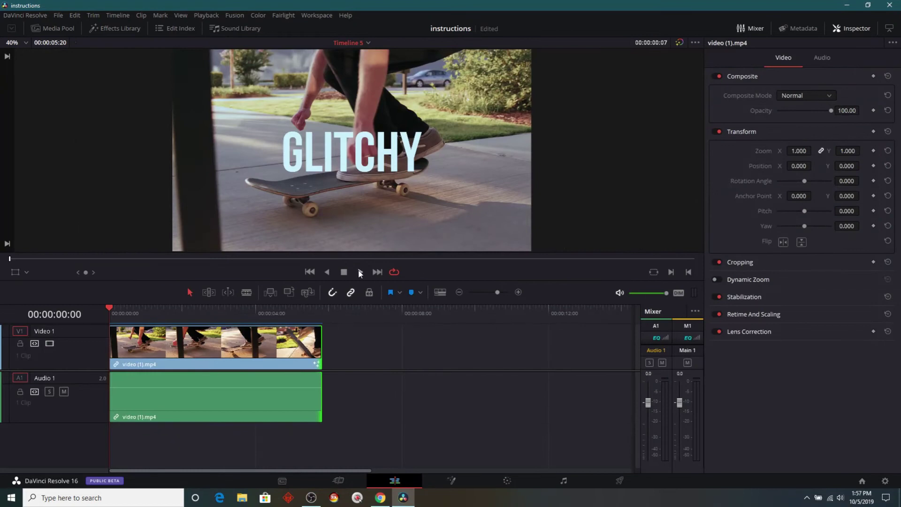
{"action": "left_click", "coordinate": [360, 272]}
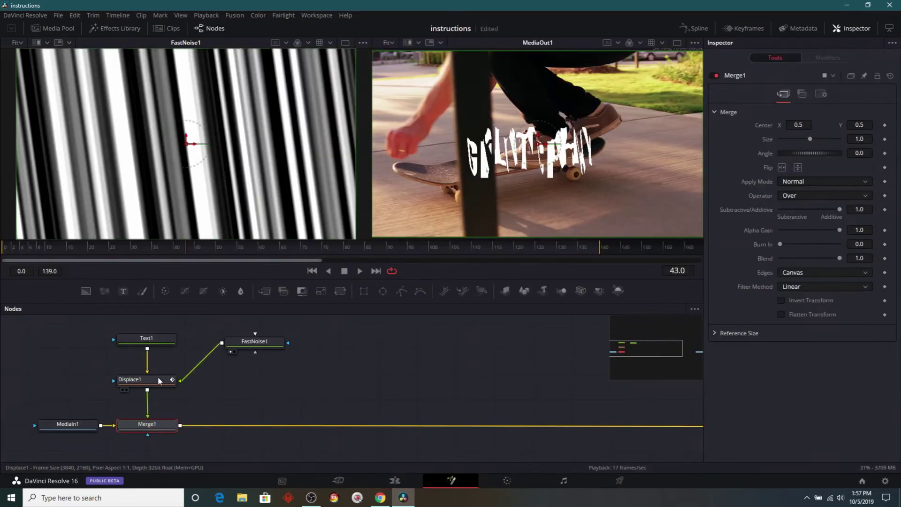
{"action": "left_click", "coordinate": [146, 378]}
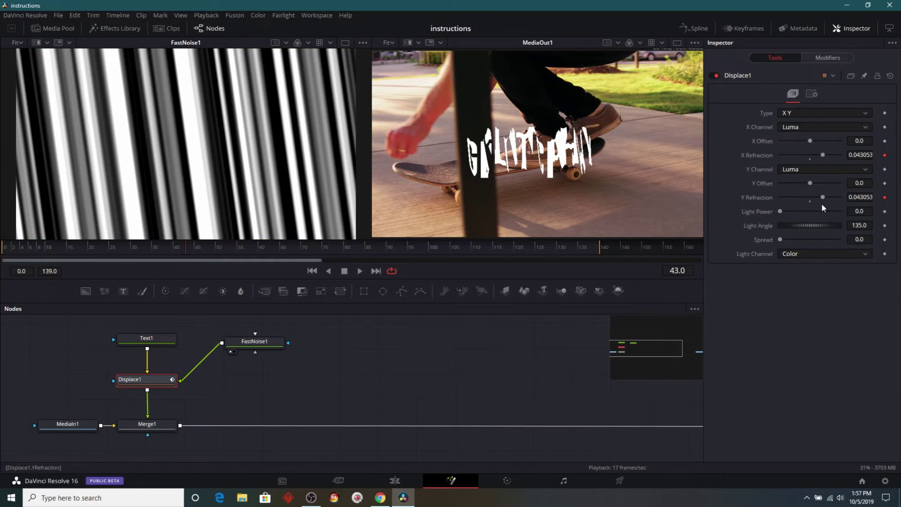
- Drag the x and y modifiers' Speed to 10.0 and play back the faster flicker
{"action": "left_click", "coordinate": [823, 60]}
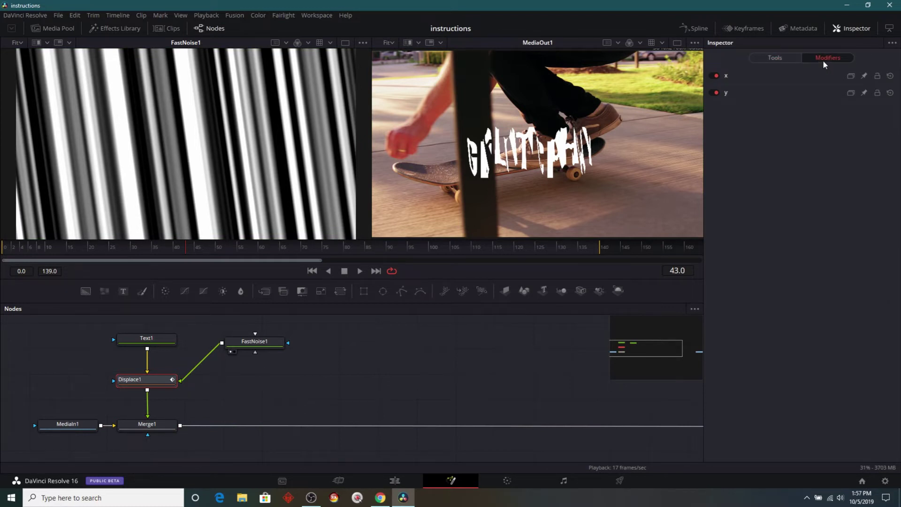
{"action": "left_click", "coordinate": [753, 75]}
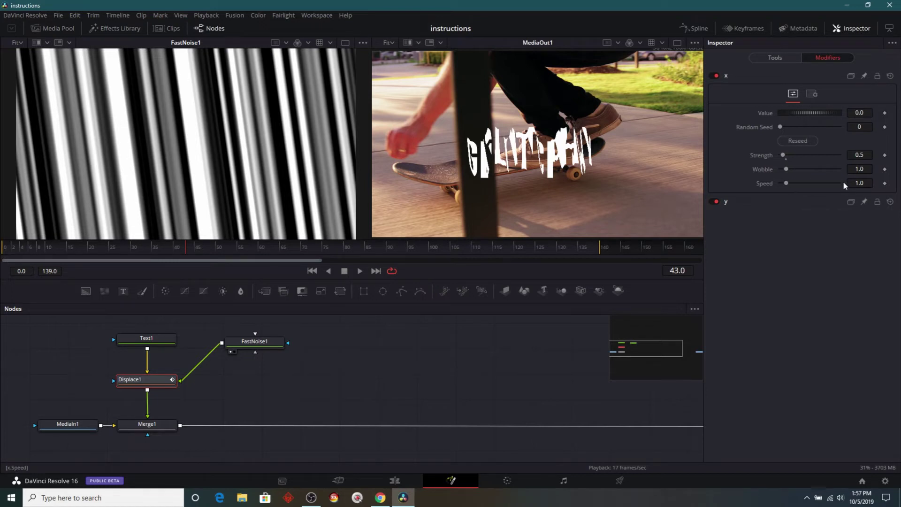
{"action": "left_click_drag", "start_coordinate": [787, 184], "coordinate": [841, 186]}
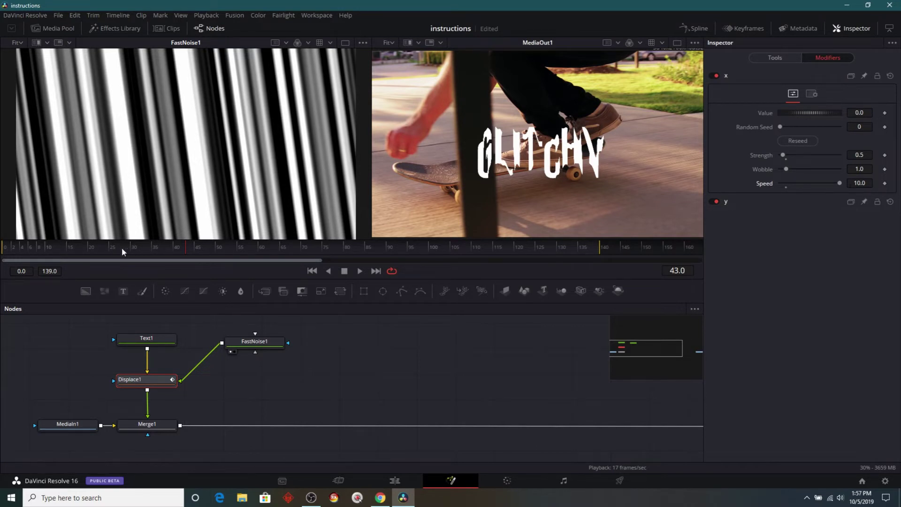
{"action": "left_click_drag", "start_coordinate": [156, 244], "coordinate": [216, 246]}
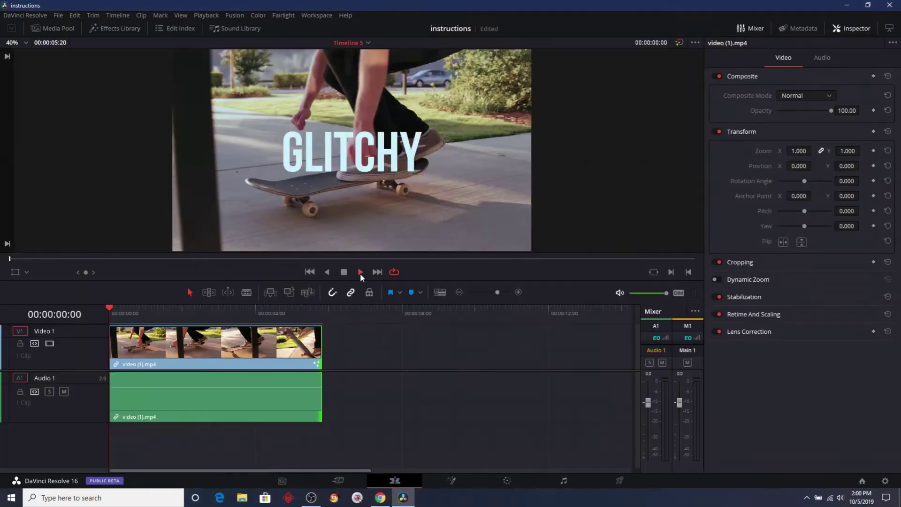
{"action": "left_click", "coordinate": [359, 272]}
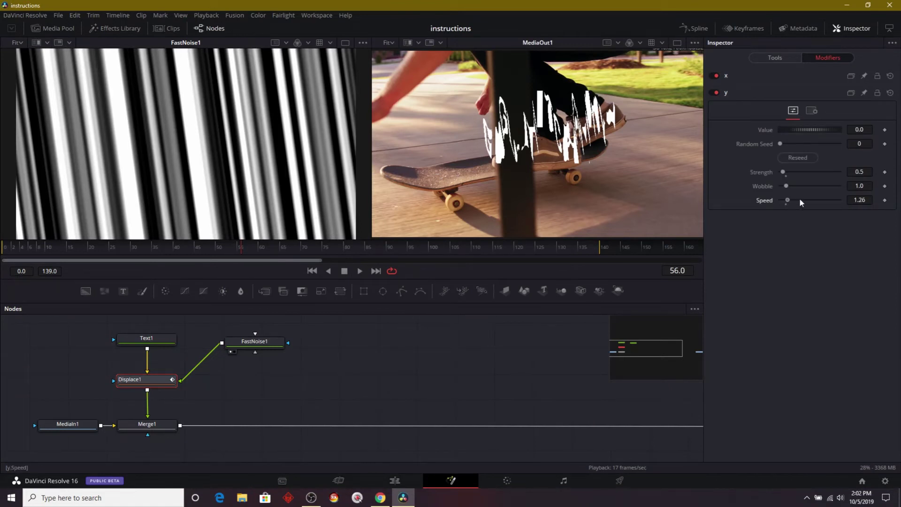
{"action": "left_click_drag", "start_coordinate": [799, 199], "coordinate": [847, 199]}
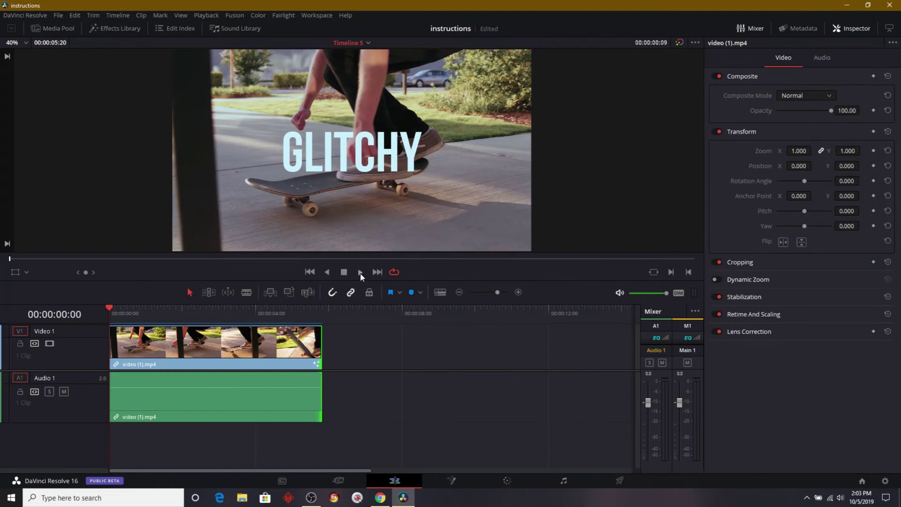
{"action": "left_click", "coordinate": [359, 272]}
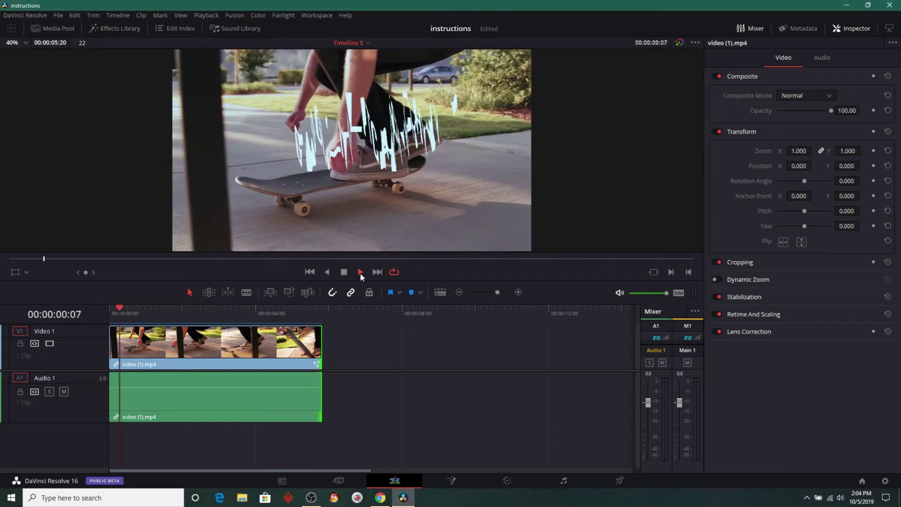
- Stop playback and switch to Fusion with Shift+5 to show Displace1's x and y modifiers
{"action": "left_click", "coordinate": [344, 272]}
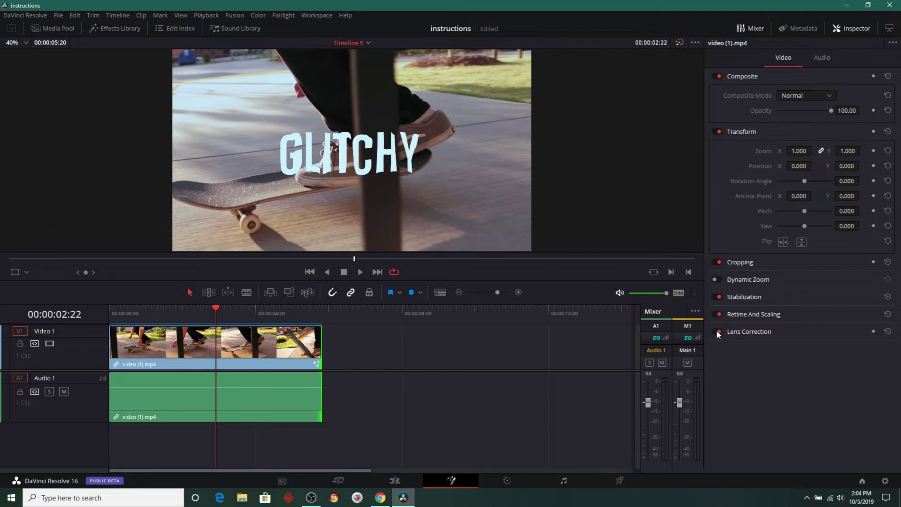
{"action": "key", "text": "shift+5"}
{"action": "left_click", "coordinate": [136, 383]}
{"action": "left_click", "coordinate": [830, 58]}
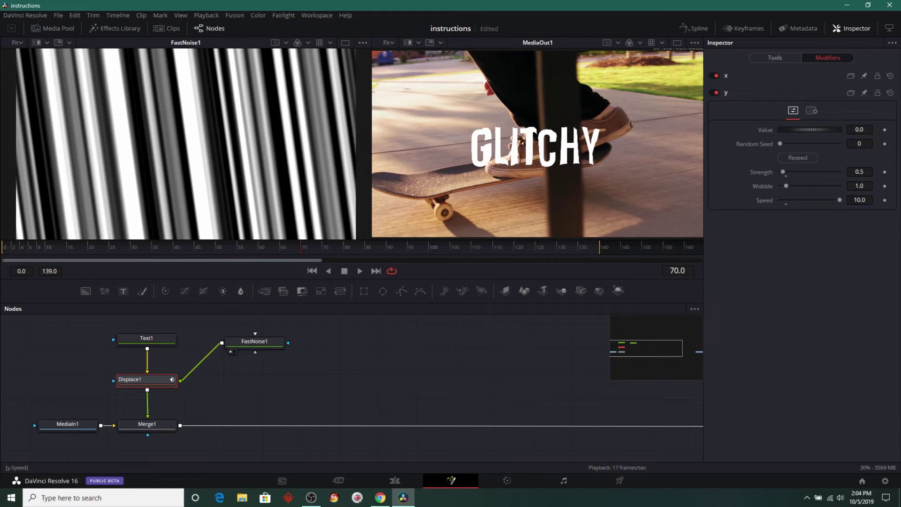
- Type Speed 30 for the y modifier and 7 for the x modifier, then scrub to check
{"action": "left_click", "coordinate": [854, 200]}
{"action": "type", "text": "30"}
{"action": "key", "text": "Tab"}
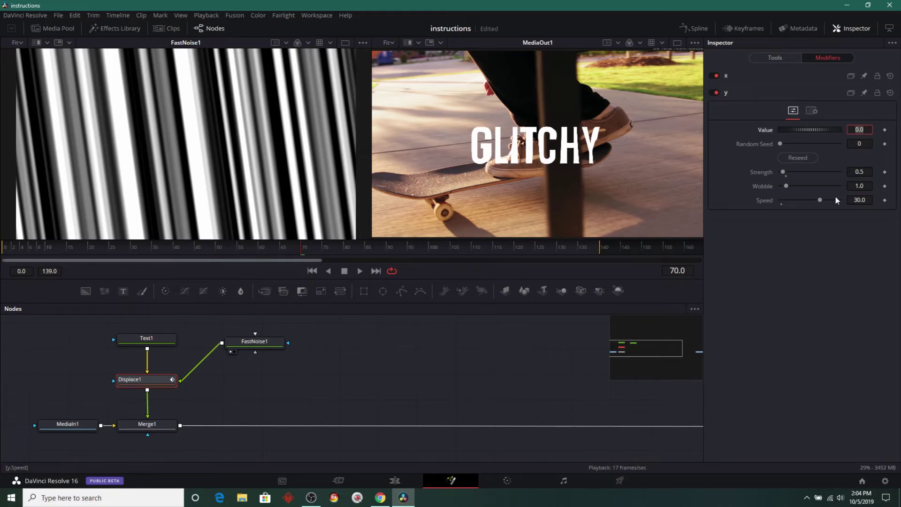
{"action": "left_click", "coordinate": [764, 75]}
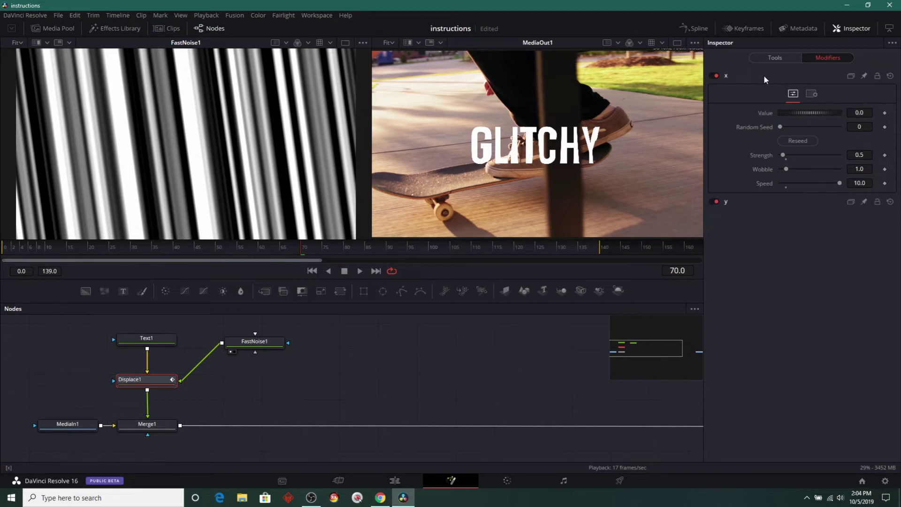
{"action": "left_click", "coordinate": [856, 183]}
{"action": "type", "text": "7"}
{"action": "key", "text": "Return"}
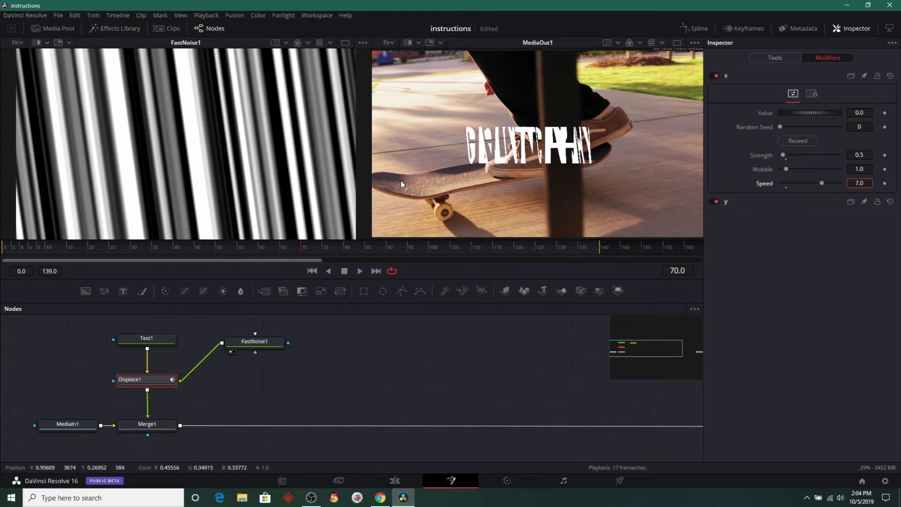
{"action": "left_click_drag", "start_coordinate": [274, 253], "coordinate": [573, 238]}
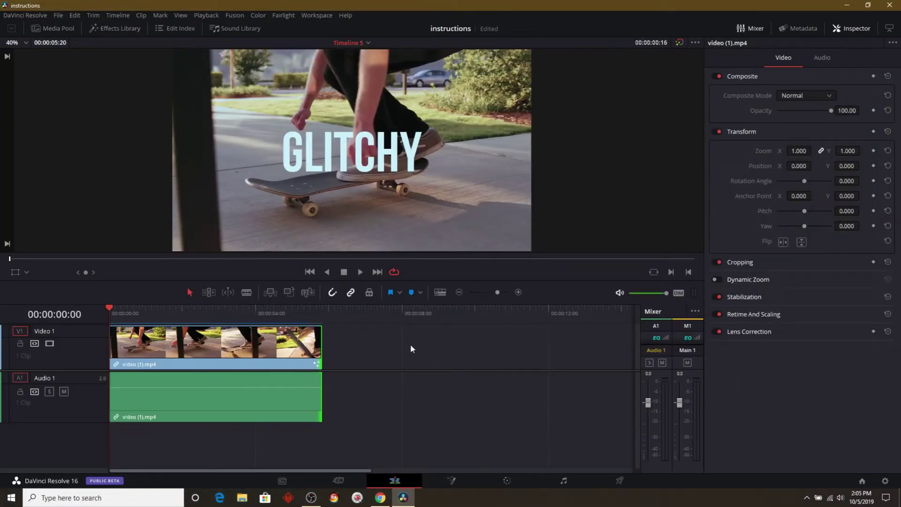
- Play and stop the retimed GLITCHY title in the Edit page viewer
{"action": "left_click", "coordinate": [361, 274]}
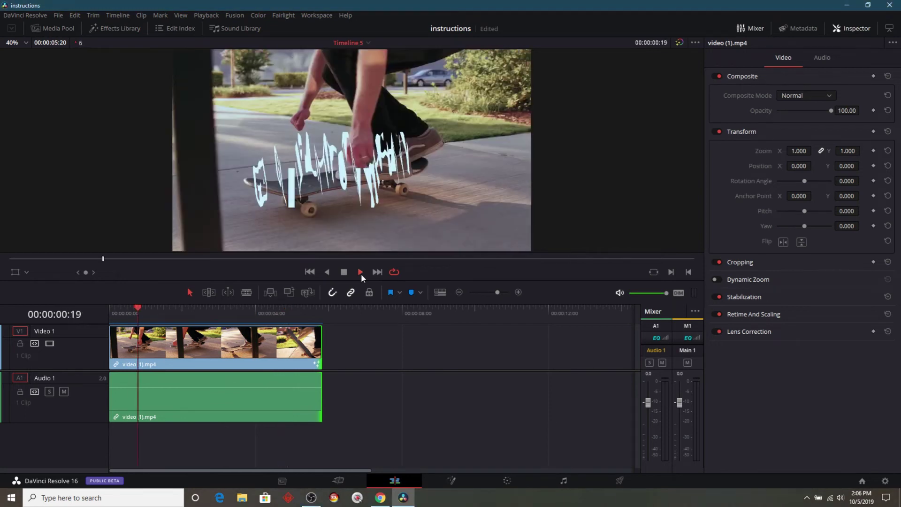
{"action": "left_click", "coordinate": [344, 272]}
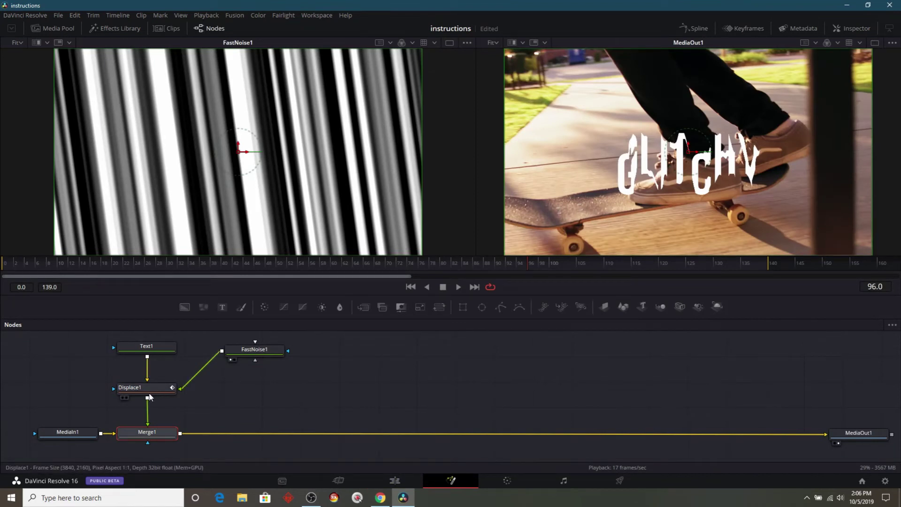
- Insert a Camera Shake node after Displace1 via the tool search
{"action": "left_click_drag", "start_coordinate": [150, 393], "coordinate": [151, 384]}
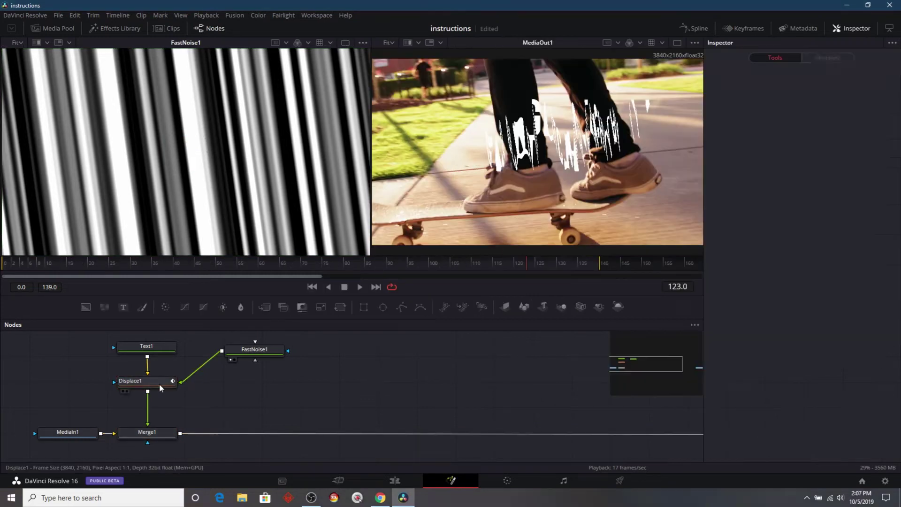
{"action": "key", "text": "shift+space"}
{"action": "type", "text": "Camera Shake"}
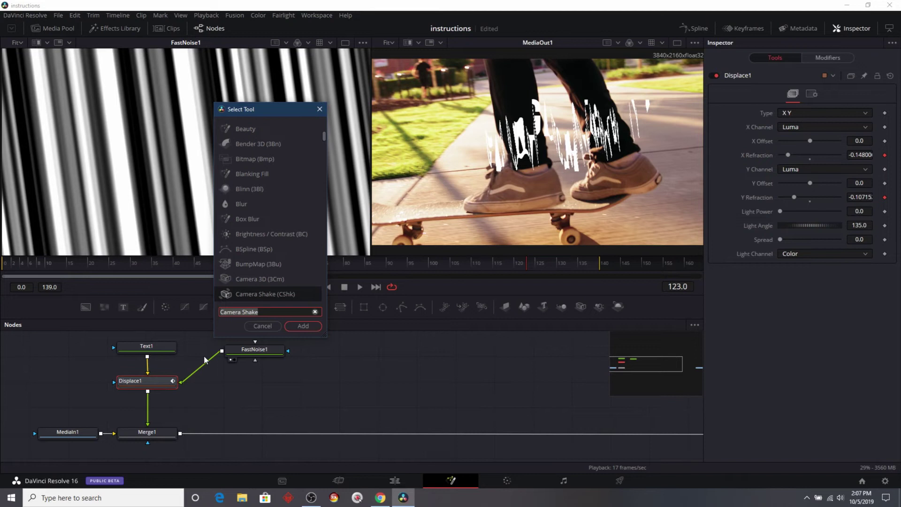
{"action": "type", "text": "camer"}
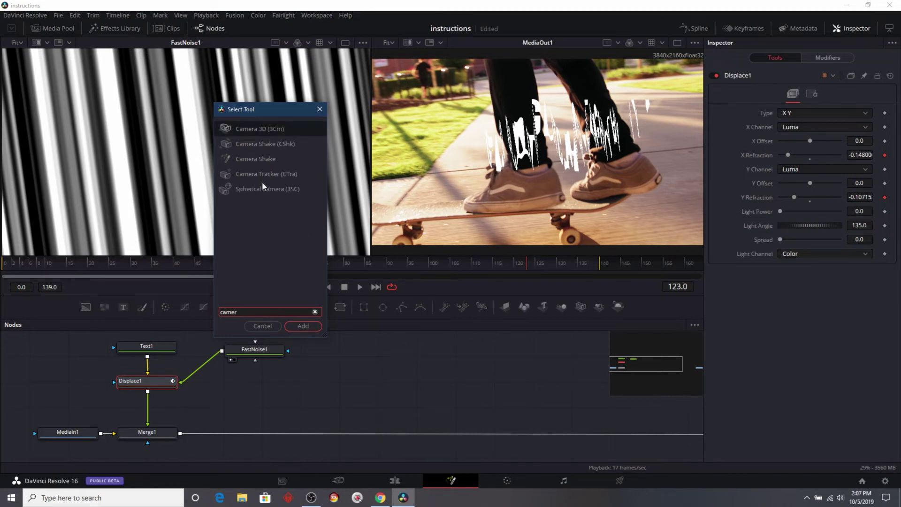
{"action": "left_click", "coordinate": [265, 162]}
{"action": "left_click", "coordinate": [302, 326]}
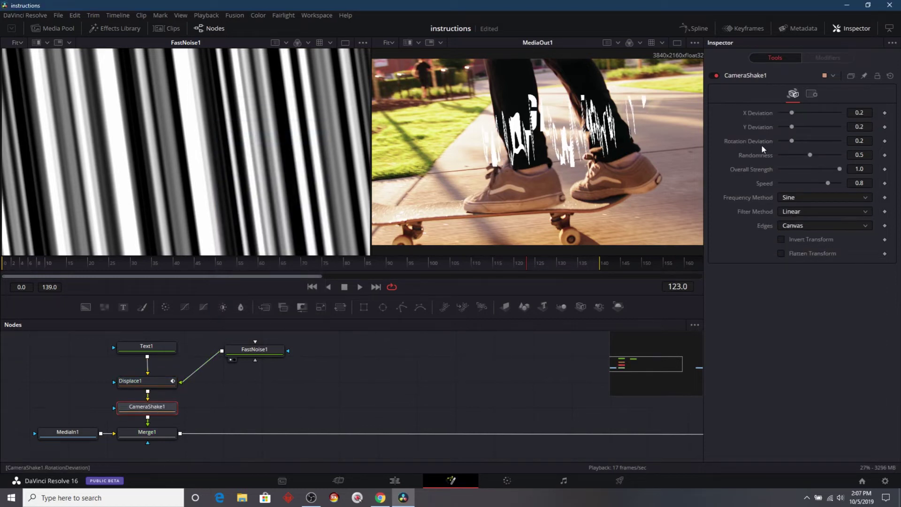
- Scrub from frame 33 and play the comp to preview the shaking title
{"action": "left_click", "coordinate": [143, 264]}
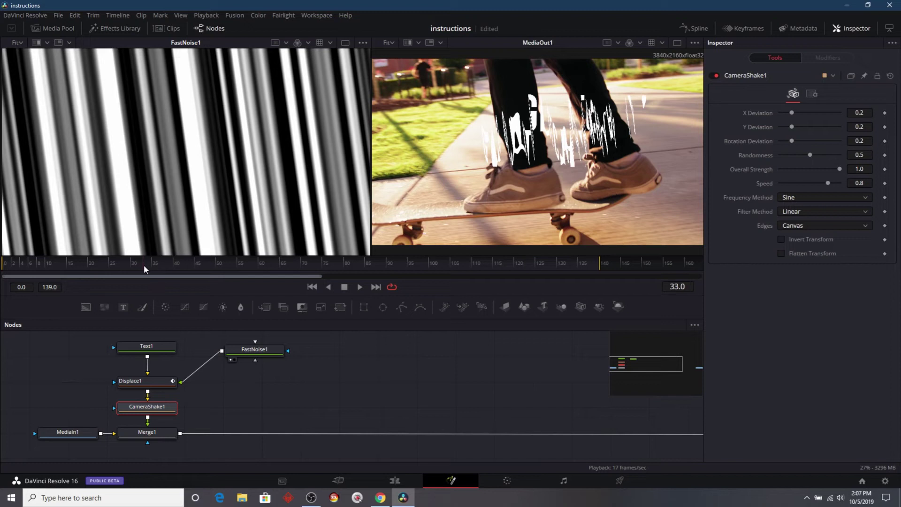
{"action": "left_click_drag", "start_coordinate": [124, 264], "coordinate": [522, 261]}
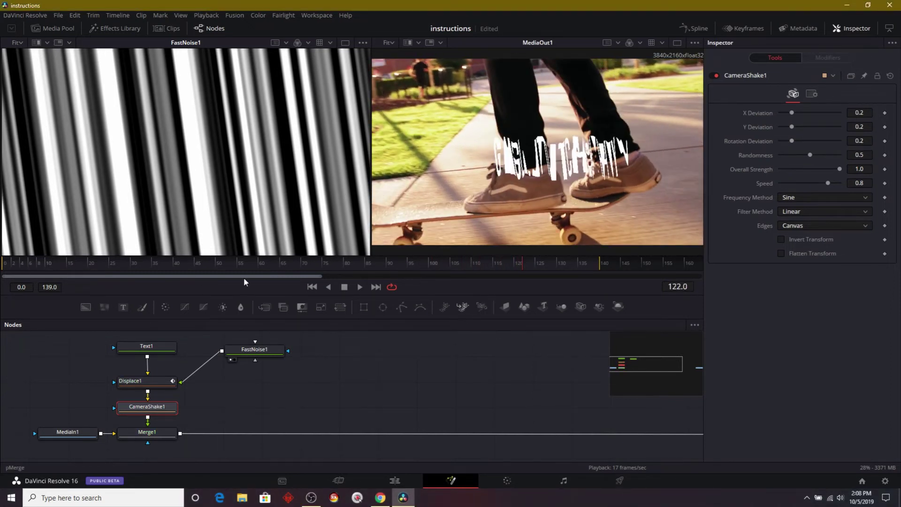
{"action": "left_click", "coordinate": [359, 286]}
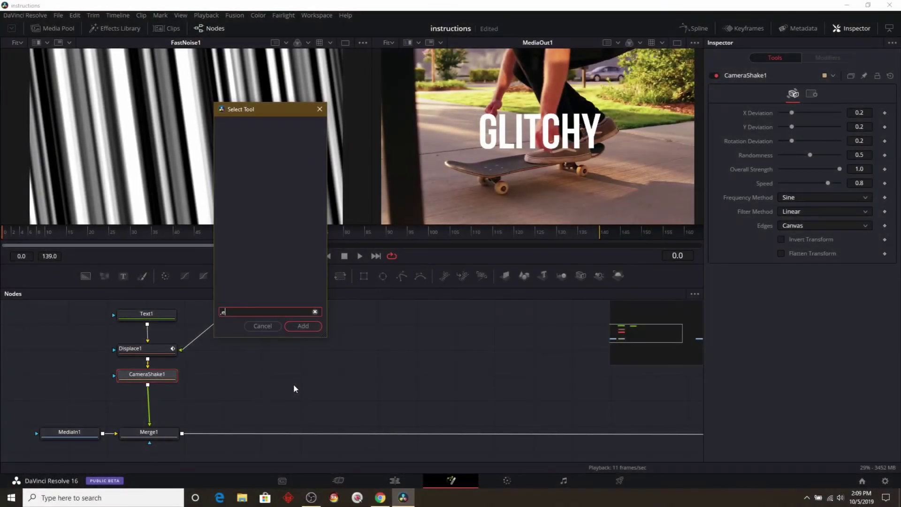
- Add a Lens Distortion node after CameraShake1
{"action": "type", "text": "len"}
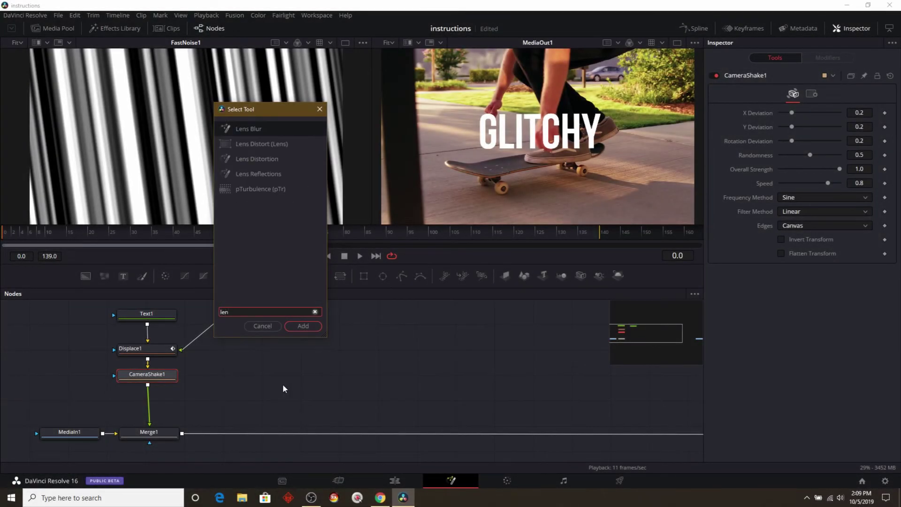
{"action": "left_click", "coordinate": [262, 159]}
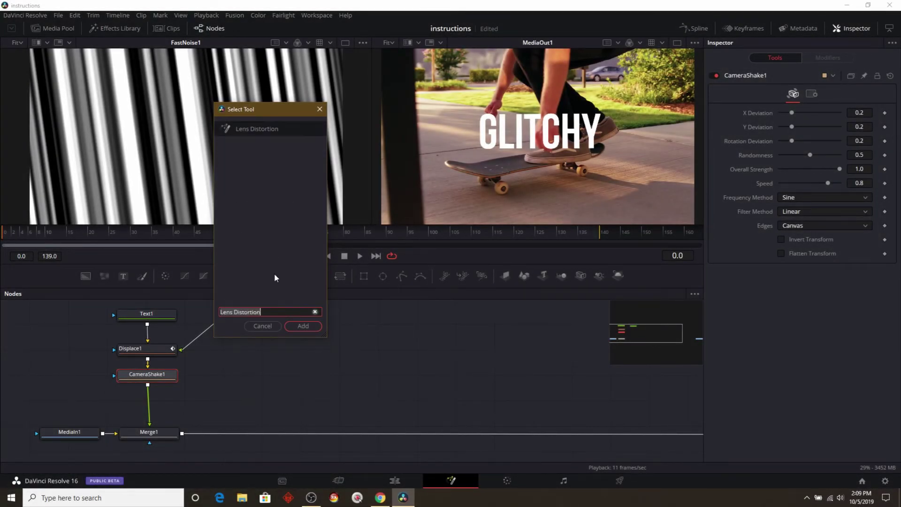
{"action": "left_click", "coordinate": [296, 325]}
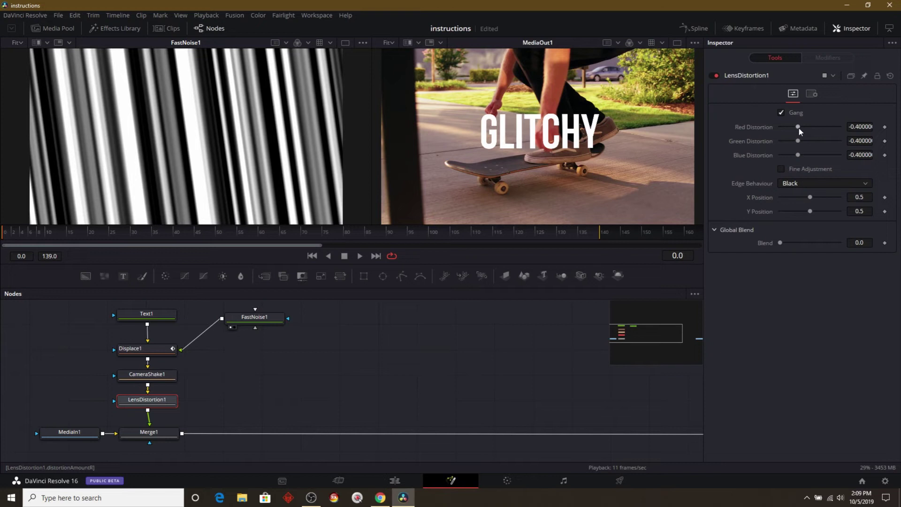
- Ungang the channels and set Red Distortion to about -0.17, leaving Green/Blue at -0.4
{"action": "mouse_move", "coordinate": [798, 128]}
{"action": "left_mouse_down"}
{"action": "mouse_move", "coordinate": [842, 128]}
{"action": "mouse_move", "coordinate": [776, 131]}
{"action": "mouse_move", "coordinate": [844, 130]}
{"action": "mouse_move", "coordinate": [748, 134]}
{"action": "mouse_move", "coordinate": [851, 131]}
{"action": "mouse_move", "coordinate": [797, 136]}
{"action": "mouse_move", "coordinate": [814, 127]}
{"action": "mouse_move", "coordinate": [806, 129]}
{"action": "left_mouse_up"}
{"action": "left_click", "coordinate": [780, 112]}
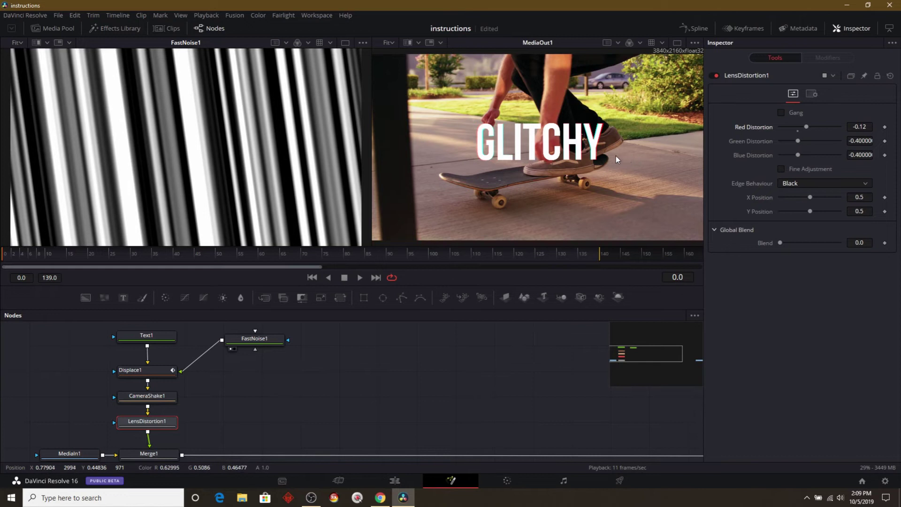
{"action": "scroll", "coordinate": [615, 156], "scroll_direction": "up", "scroll_amount": 3}
{"action": "mouse_move", "coordinate": [807, 128]}
{"action": "left_mouse_down"}
{"action": "mouse_move", "coordinate": [820, 128]}
{"action": "mouse_move", "coordinate": [785, 129]}
{"action": "mouse_move", "coordinate": [818, 133]}
{"action": "mouse_move", "coordinate": [805, 133]}
{"action": "left_mouse_up"}
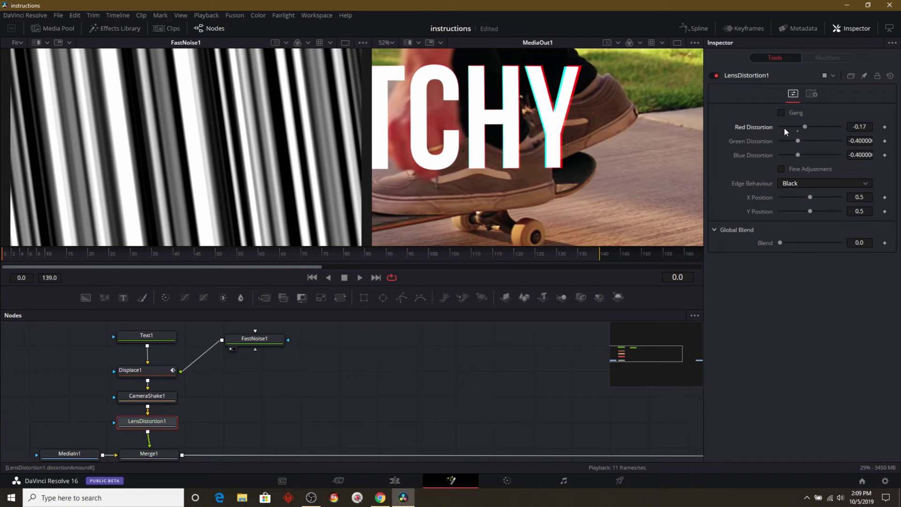
- Reset Red Distortion, then attach a Perturb modifier to it via Modify With
{"action": "double_click", "coordinate": [795, 128]}
{"action": "right_click", "coordinate": [756, 127]}
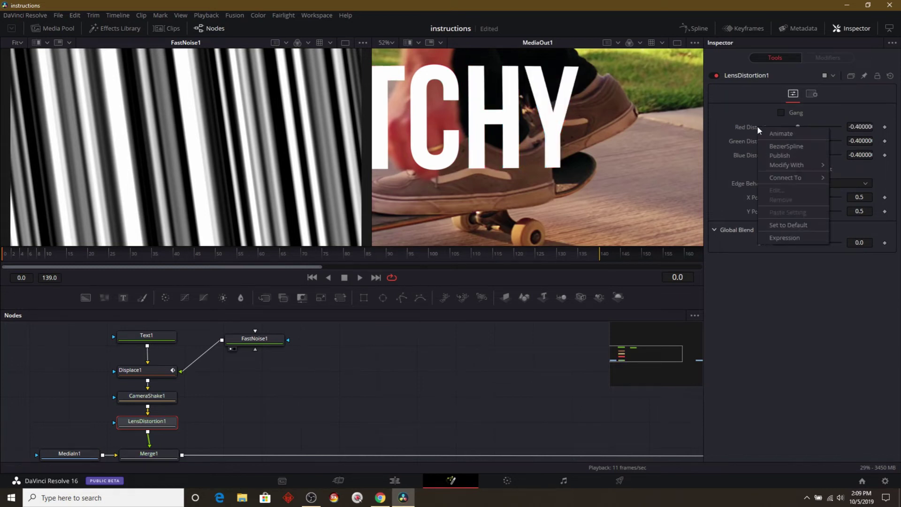
{"action": "mouse_move", "coordinate": [798, 167]}
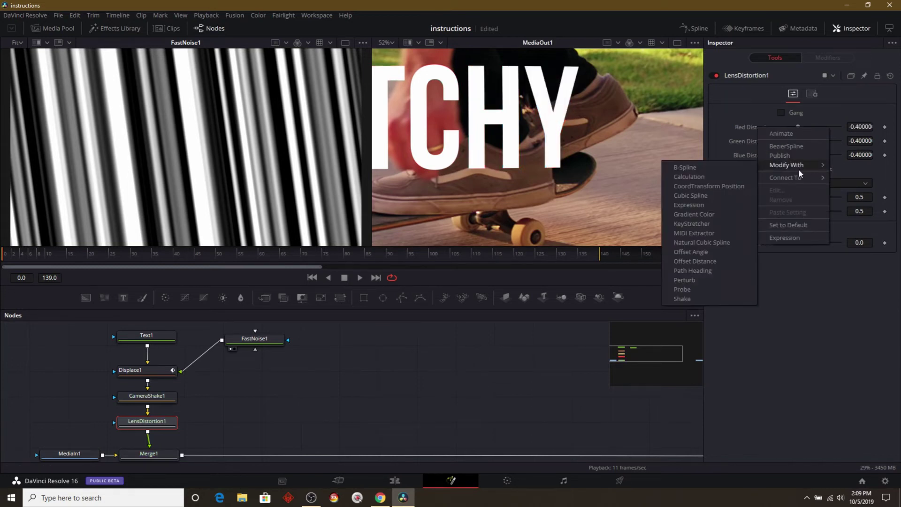
{"action": "left_click", "coordinate": [711, 278]}
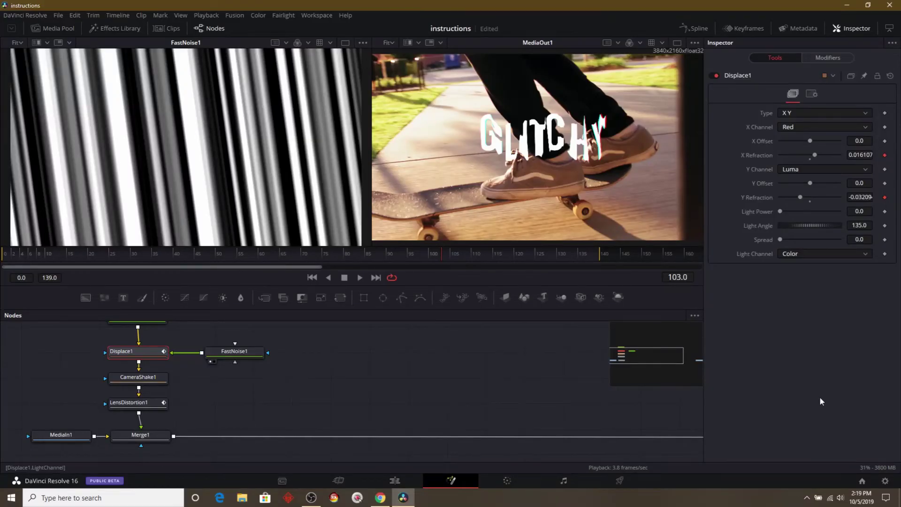
- Keyframe Displace1 Blend at 0.0 on frames 0 and 13, saving the project
{"action": "left_click", "coordinate": [811, 95]}
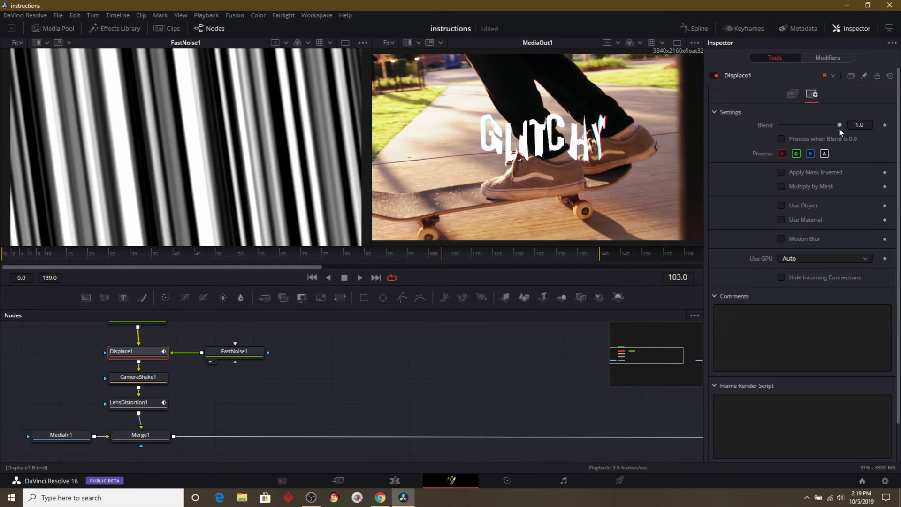
{"action": "left_click", "coordinate": [5, 257]}
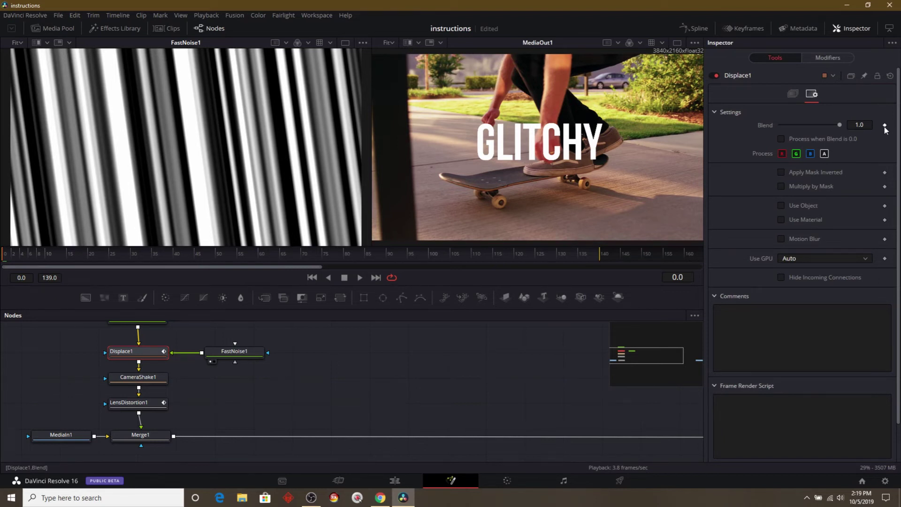
{"action": "left_click_drag", "start_coordinate": [839, 125], "coordinate": [780, 126]}
{"action": "left_click", "coordinate": [884, 125]}
{"action": "left_click_drag", "start_coordinate": [6, 257], "coordinate": [61, 257]}
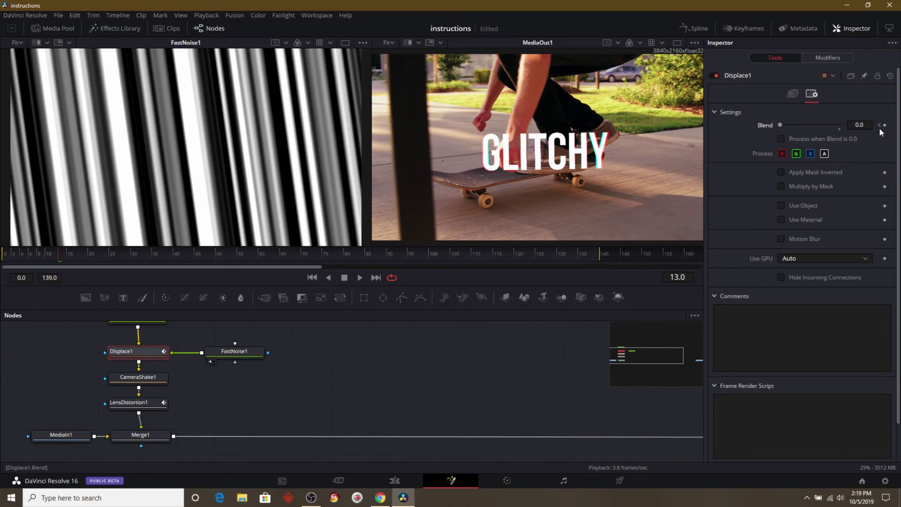
{"action": "key", "text": "ctrl+s"}
{"action": "left_click", "coordinate": [884, 125]}
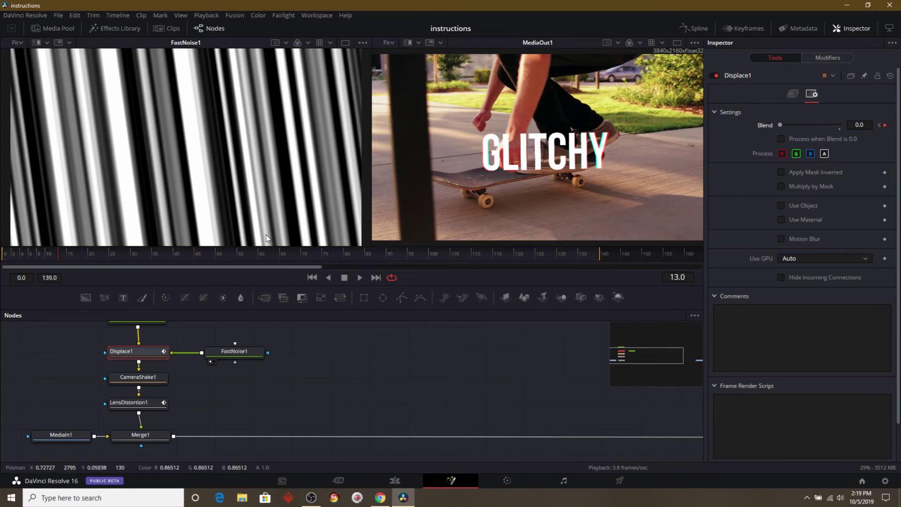
- Keyframe Blend to 1.0 at frames 14 and 130, then 0.0 at frame 131
{"action": "key", "text": "Right"}
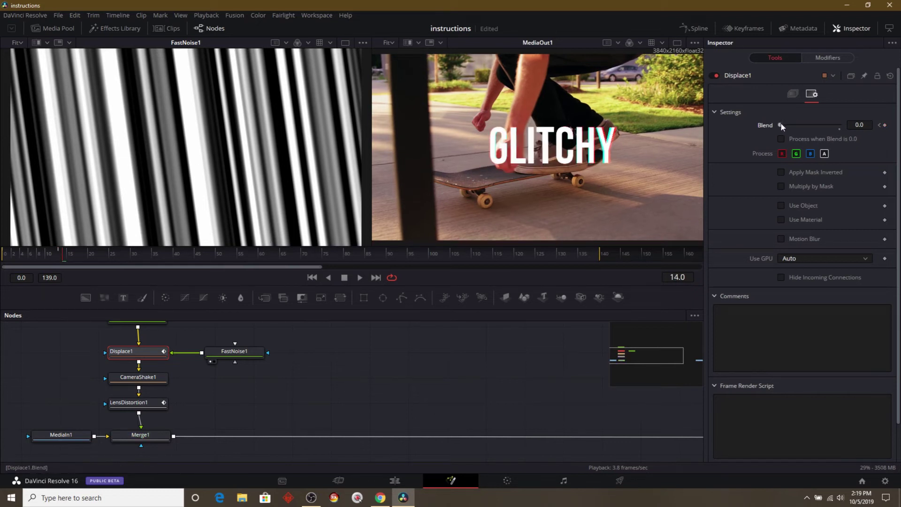
{"action": "left_click_drag", "start_coordinate": [780, 124], "coordinate": [842, 125]}
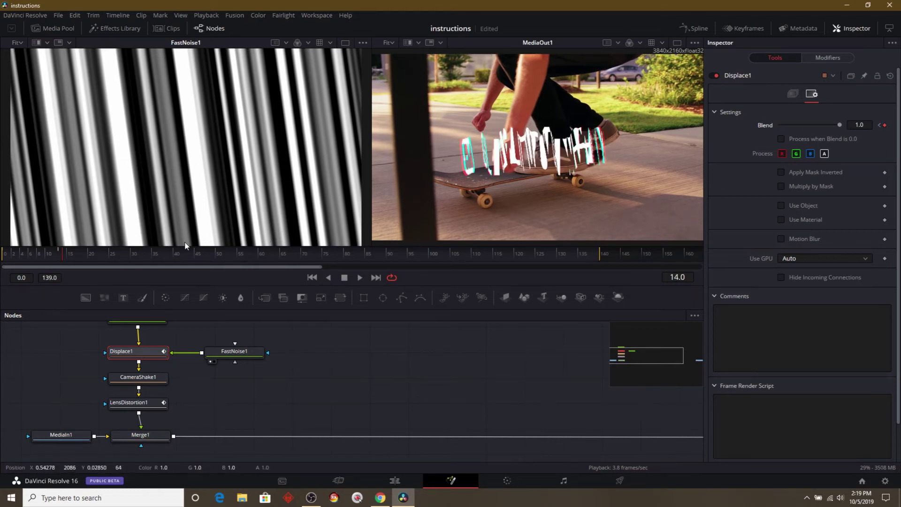
{"action": "left_click_drag", "start_coordinate": [94, 253], "coordinate": [144, 252]}
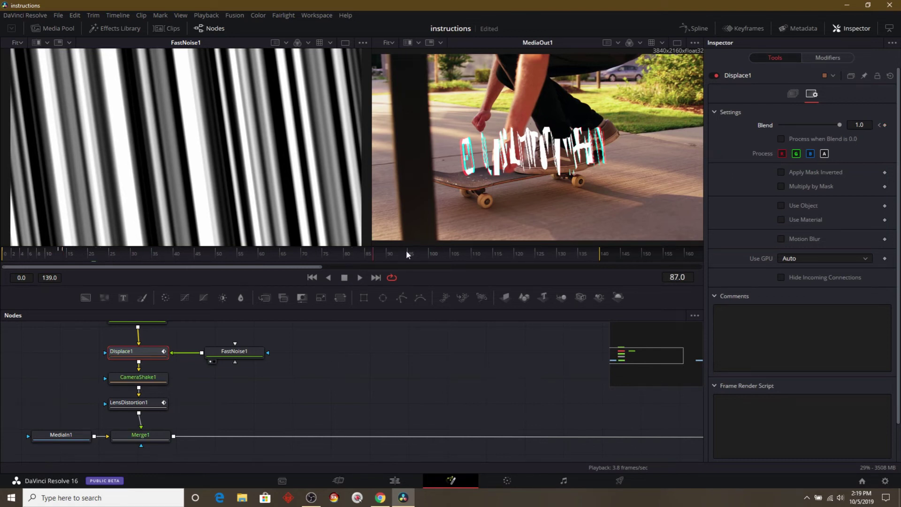
{"action": "left_click_drag", "start_coordinate": [406, 250], "coordinate": [559, 257]}
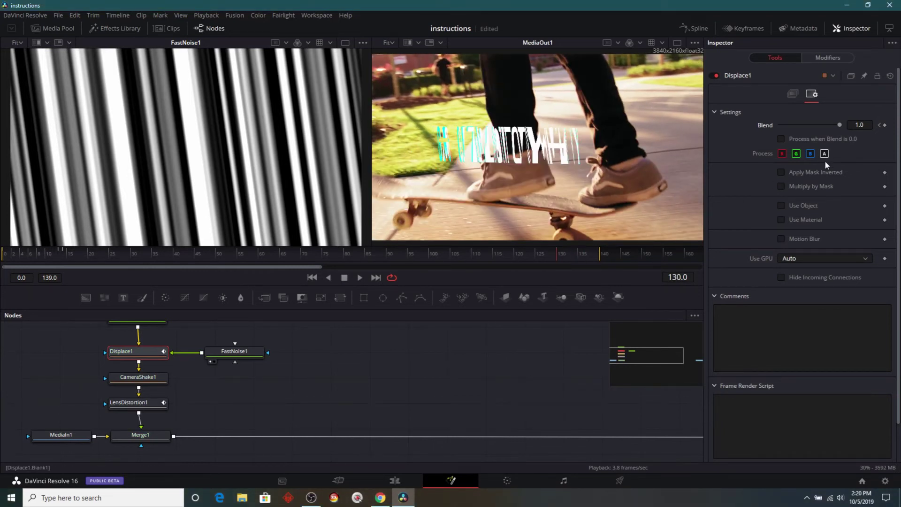
{"action": "left_click", "coordinate": [884, 125]}
{"action": "key", "text": "Right"}
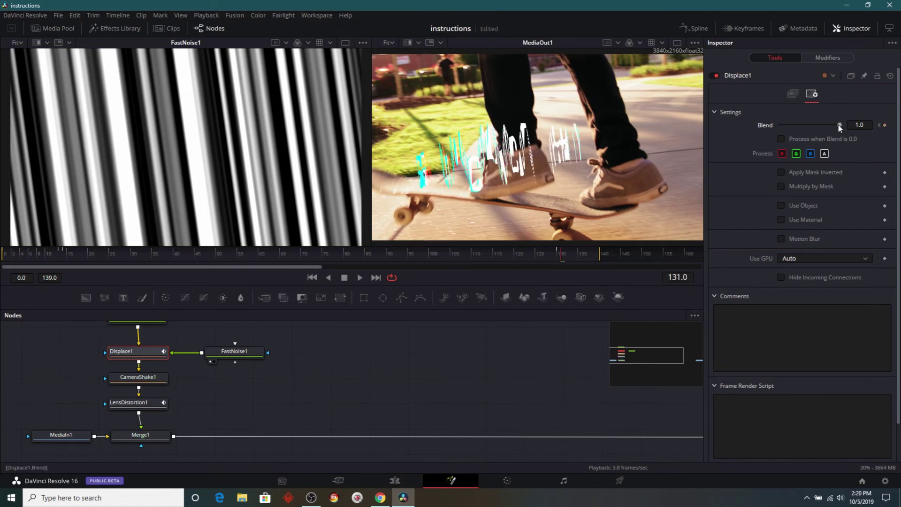
{"action": "left_click_drag", "start_coordinate": [838, 125], "coordinate": [697, 131]}
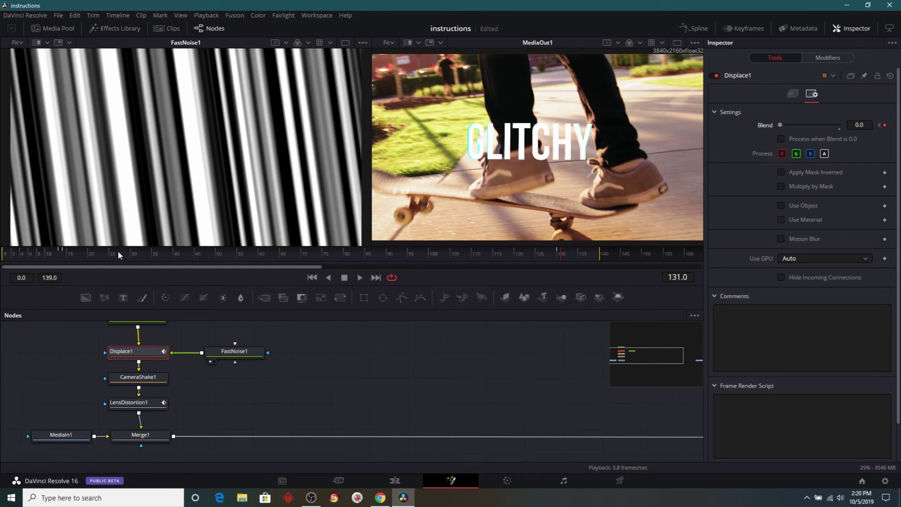
- Show the Keyframes editor in place of the Inspector and node graph
{"action": "left_click", "coordinate": [854, 30]}
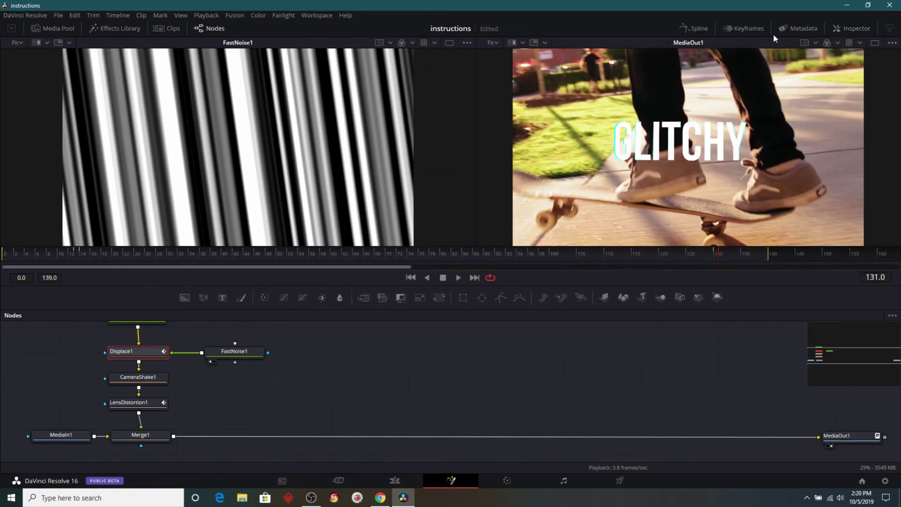
{"action": "left_click", "coordinate": [745, 29]}
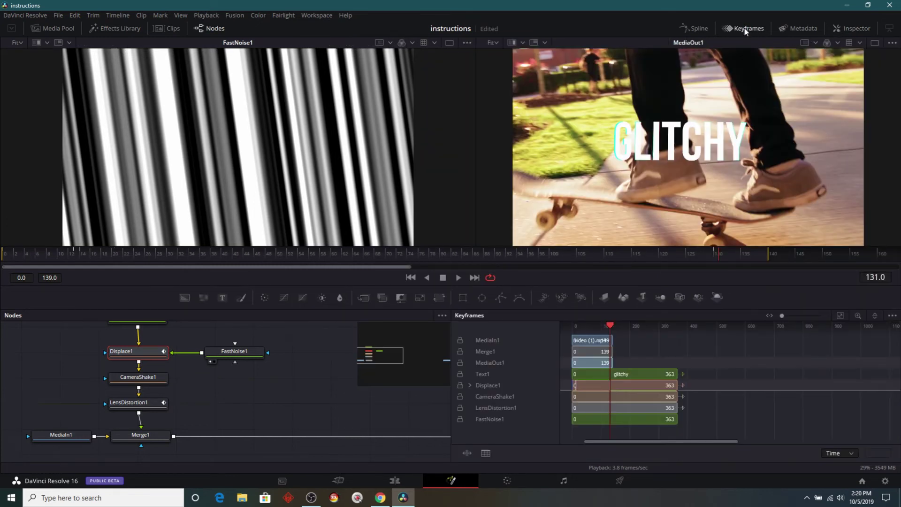
{"action": "left_click", "coordinate": [210, 32]}
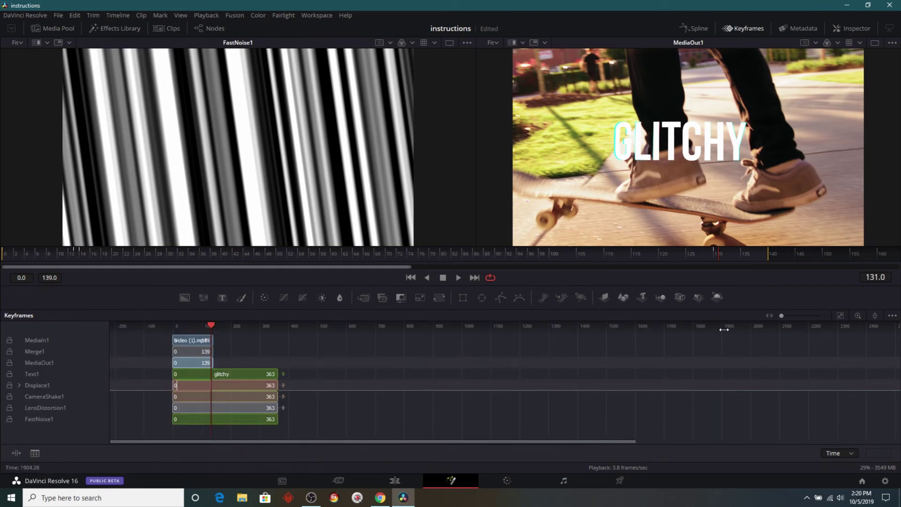
- Zoom into the keyframe timeline and scrub back to frame 13, where Displace1 starts
{"action": "left_click_drag", "start_coordinate": [781, 317], "coordinate": [775, 316]}
{"action": "left_click_drag", "start_coordinate": [423, 442], "coordinate": [257, 441]}
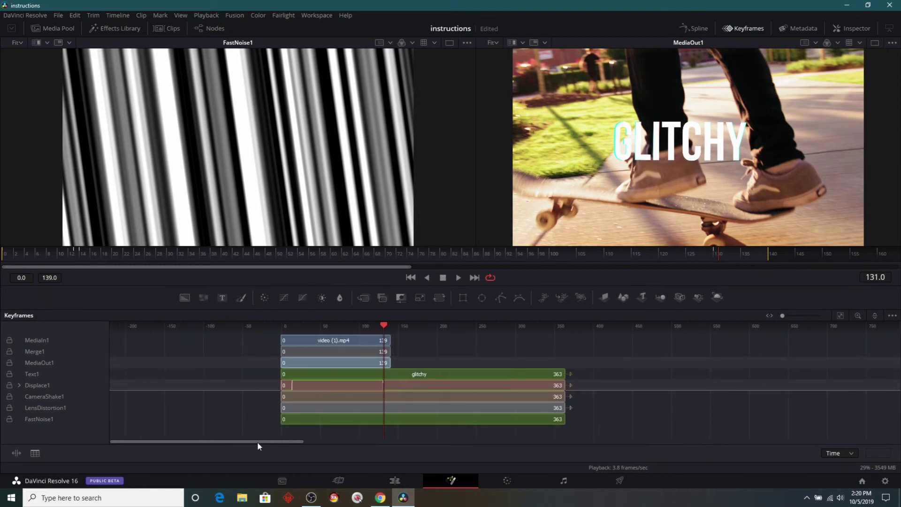
{"action": "left_click_drag", "start_coordinate": [788, 316], "coordinate": [790, 318]}
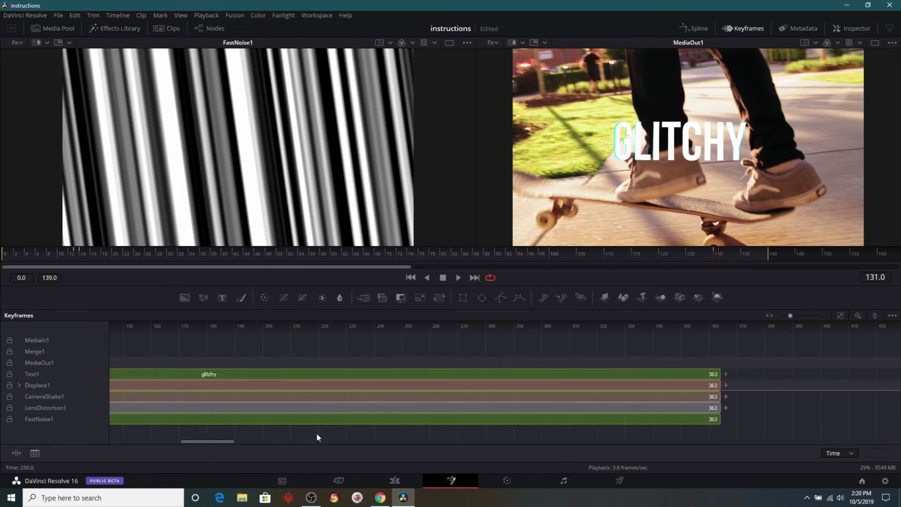
{"action": "left_click_drag", "start_coordinate": [209, 441], "coordinate": [167, 441]}
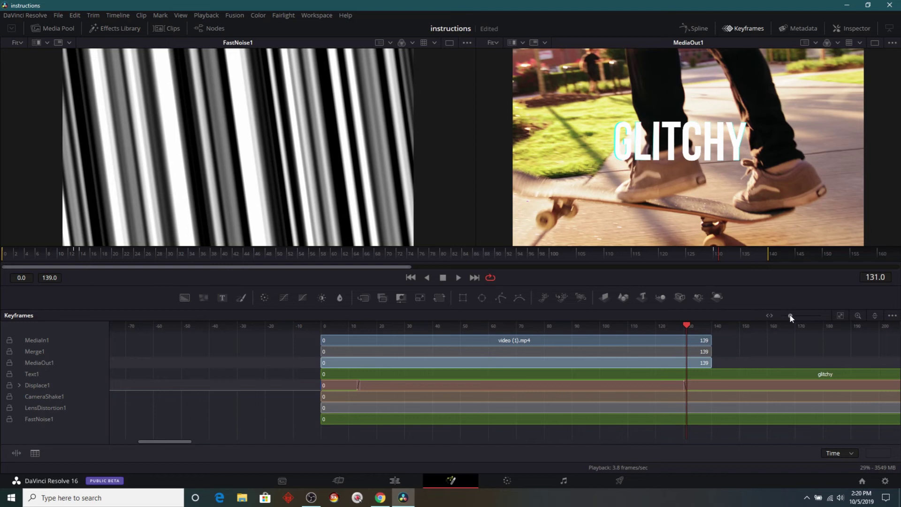
{"action": "left_click_drag", "start_coordinate": [791, 317], "coordinate": [802, 317]}
{"action": "left_click_drag", "start_coordinate": [170, 442], "coordinate": [158, 440]}
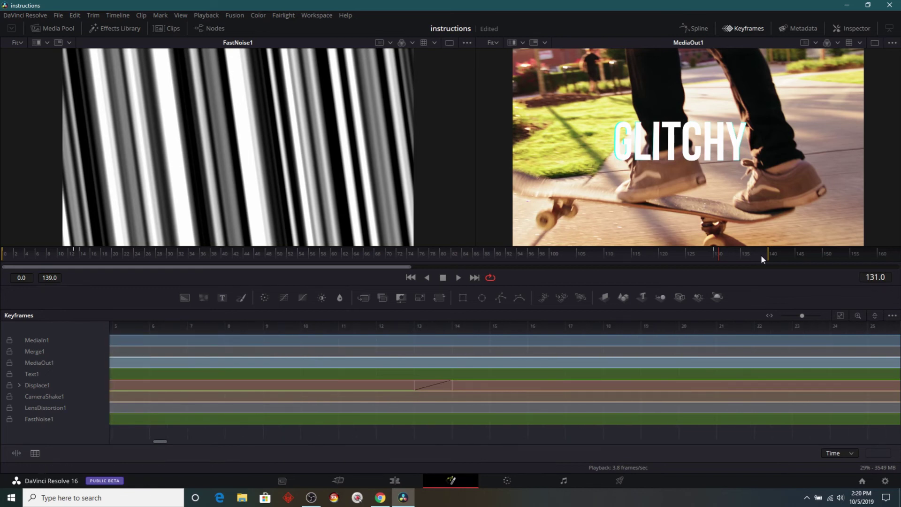
{"action": "left_click_drag", "start_coordinate": [761, 254], "coordinate": [76, 254]}
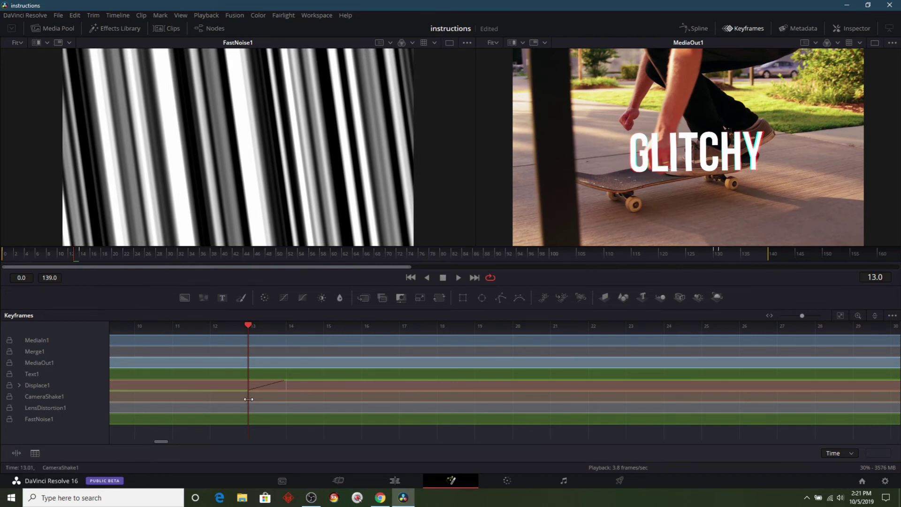
- Keyframe CameraShake1's Blend at 0 on frame 13 and 1.0 on frame 14
{"action": "left_click", "coordinate": [34, 396]}
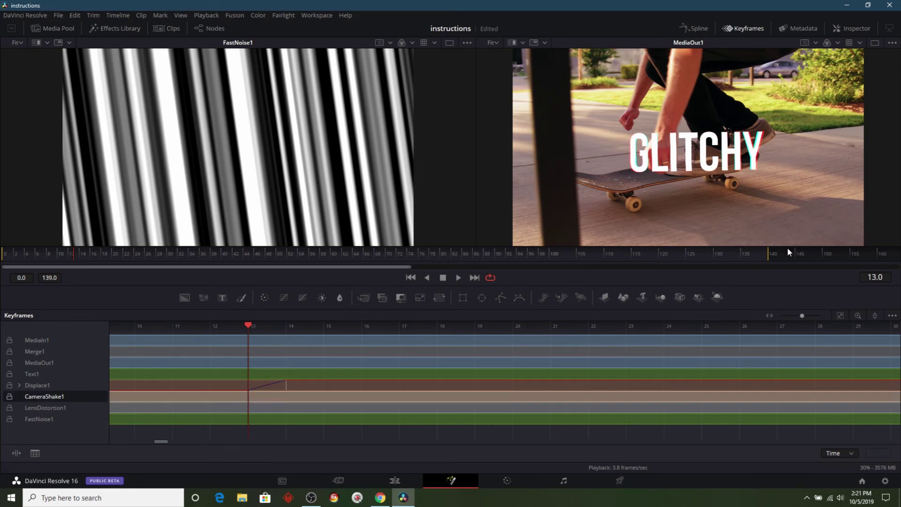
{"action": "left_click", "coordinate": [853, 29]}
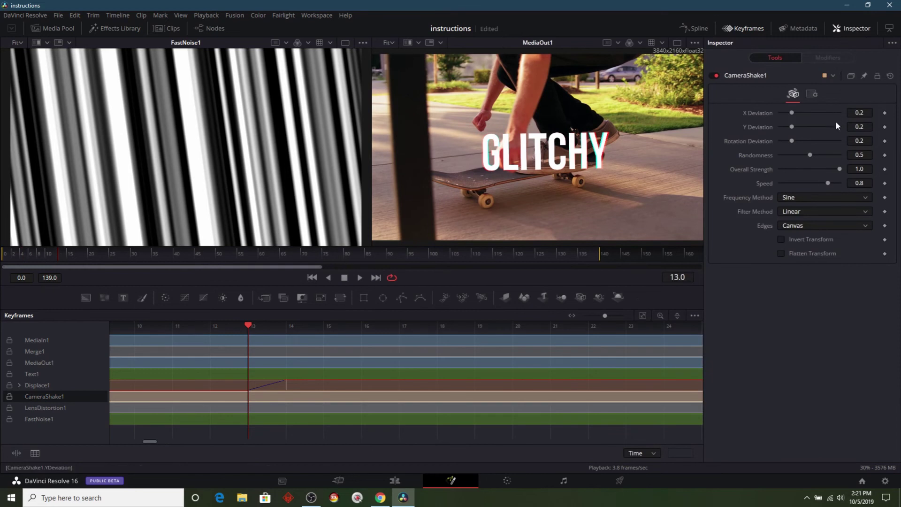
{"action": "left_click", "coordinate": [811, 94]}
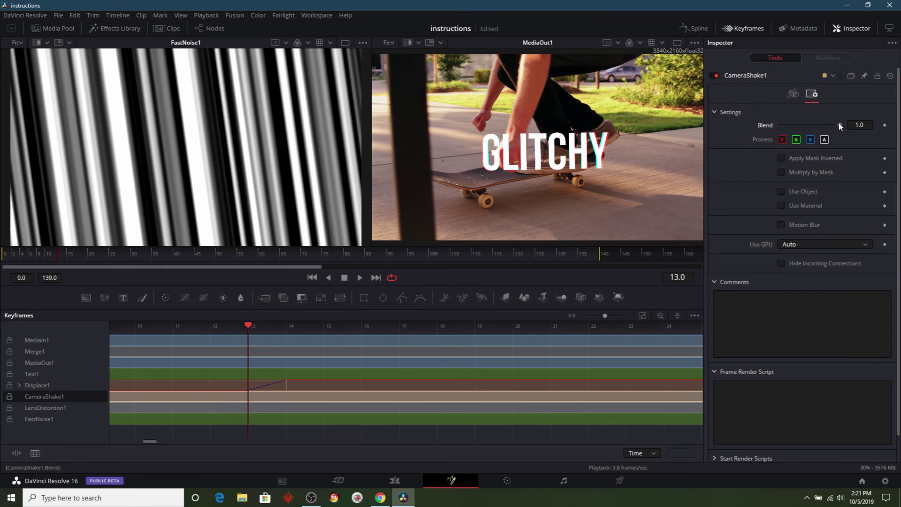
{"action": "left_click_drag", "start_coordinate": [838, 125], "coordinate": [717, 123]}
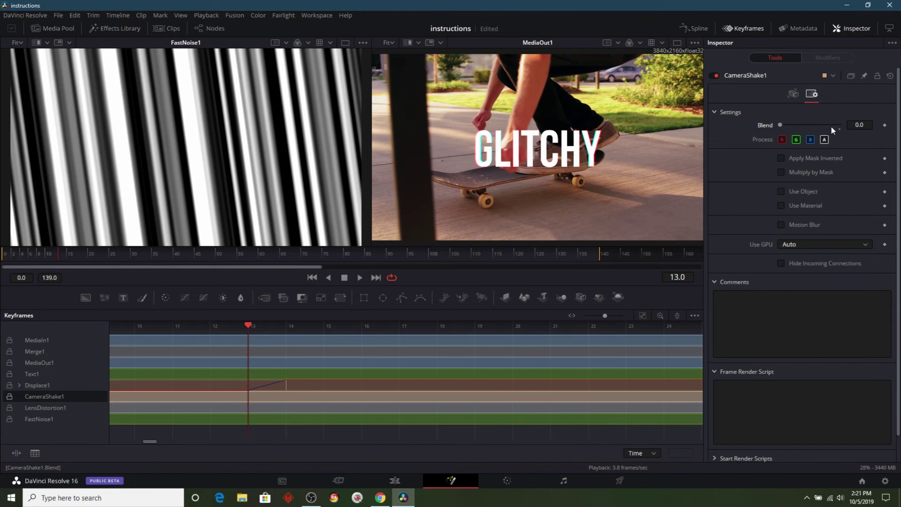
{"action": "left_click", "coordinate": [884, 126]}
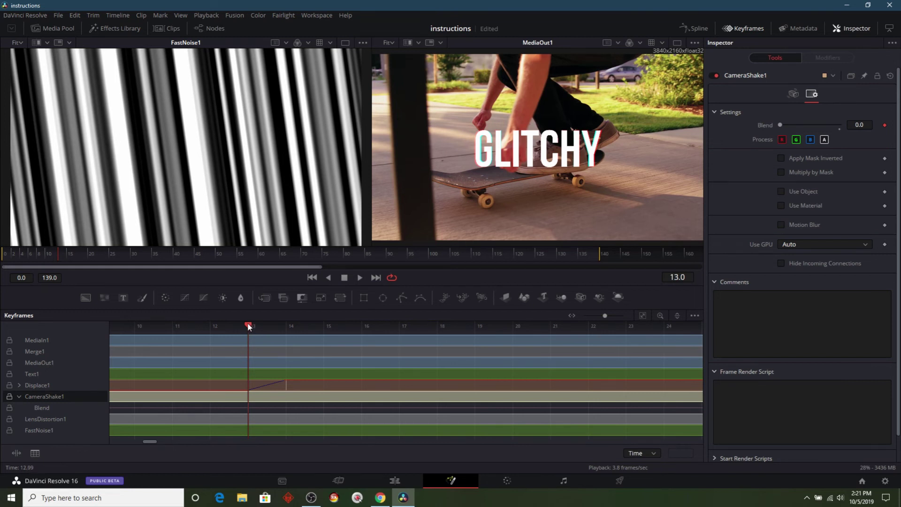
{"action": "left_click", "coordinate": [272, 328]}
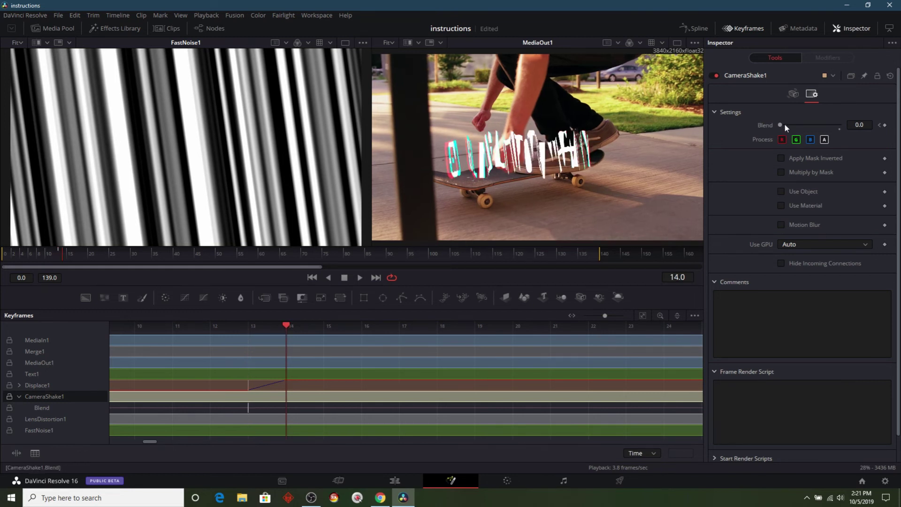
{"action": "left_click_drag", "start_coordinate": [780, 125], "coordinate": [857, 124]}
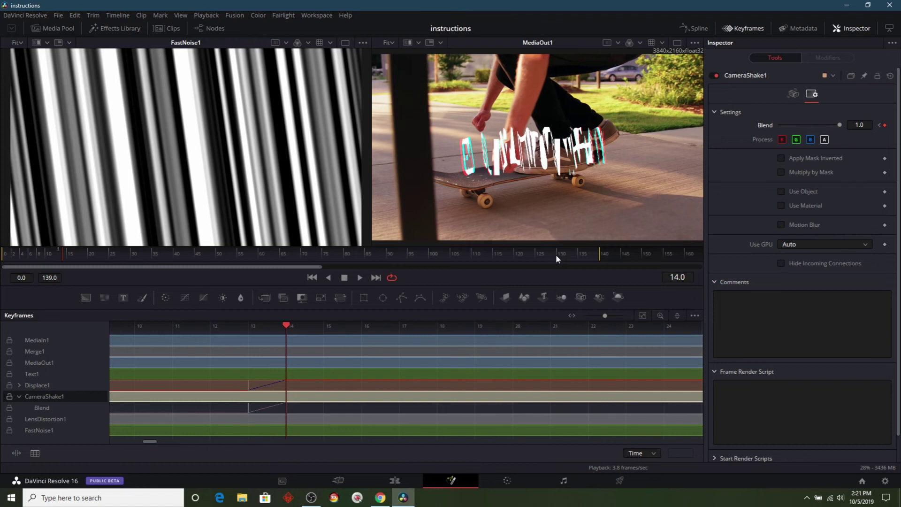
- Keyframe CameraShake1's Blend at 1.0 on frame 130 and 0 on frame 131
{"action": "mouse_move", "coordinate": [559, 252]}
{"action": "left_mouse_down"}
{"action": "mouse_move", "coordinate": [572, 256]}
{"action": "mouse_move", "coordinate": [561, 257]}
{"action": "left_mouse_up"}
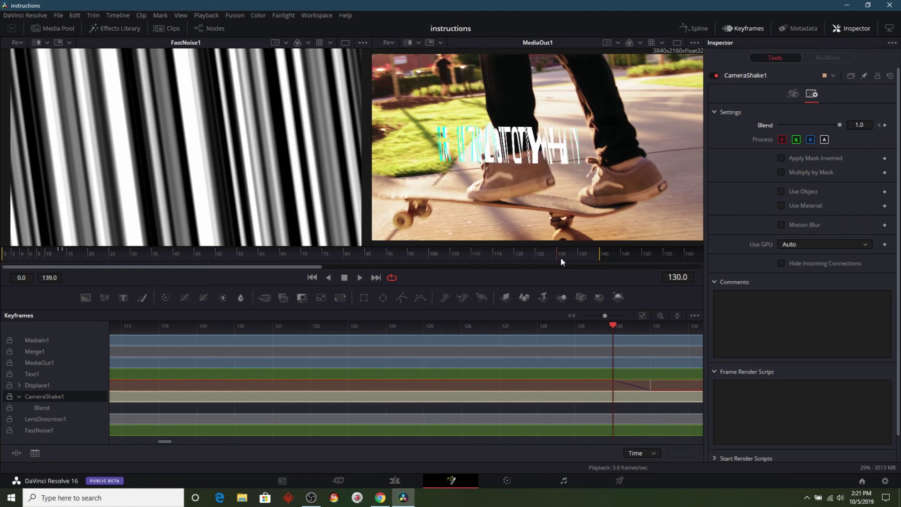
{"action": "left_click", "coordinate": [884, 126]}
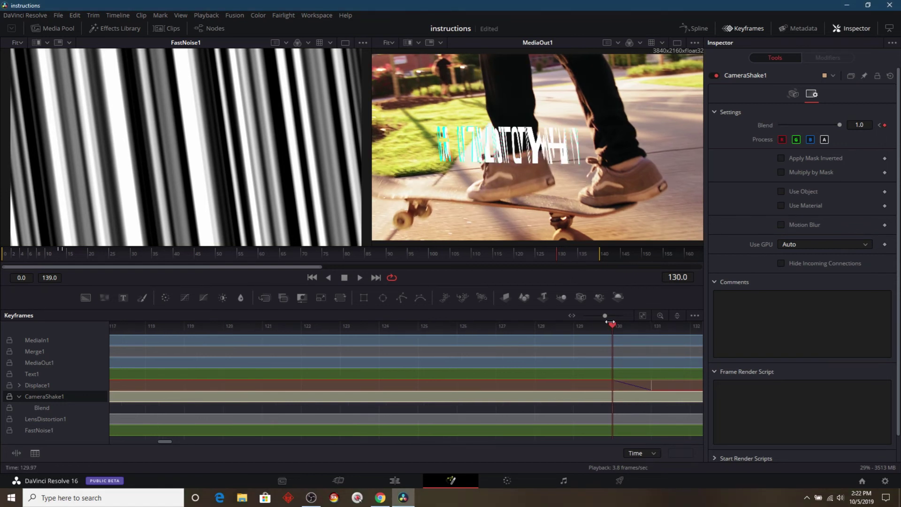
{"action": "left_click_drag", "start_coordinate": [610, 324], "coordinate": [651, 324]}
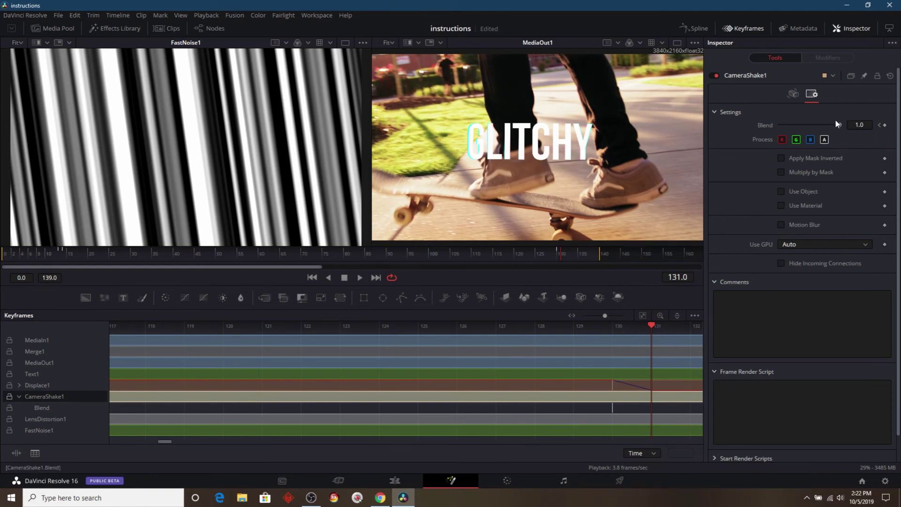
{"action": "left_click_drag", "start_coordinate": [839, 126], "coordinate": [739, 128]}
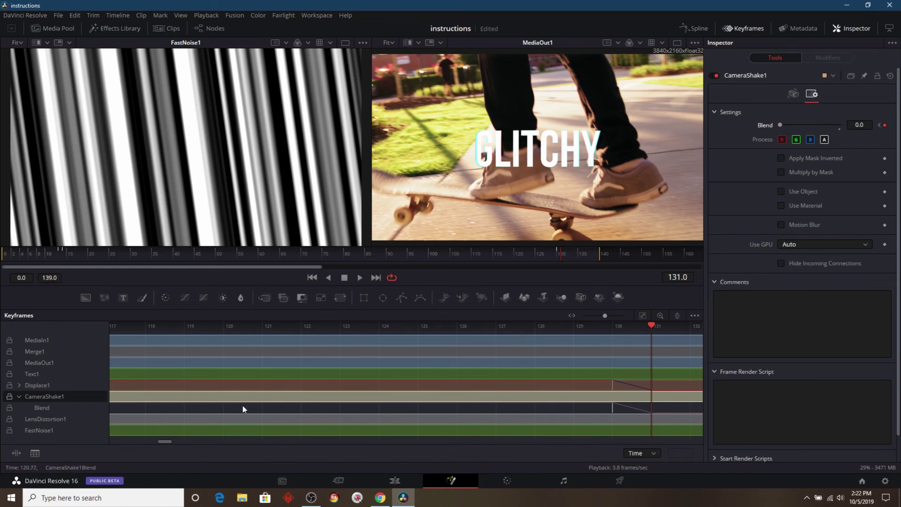
- Keyframe LensDistortion1's Blend at 0 on frame 131 and full on frame 14
{"action": "left_click", "coordinate": [57, 420]}
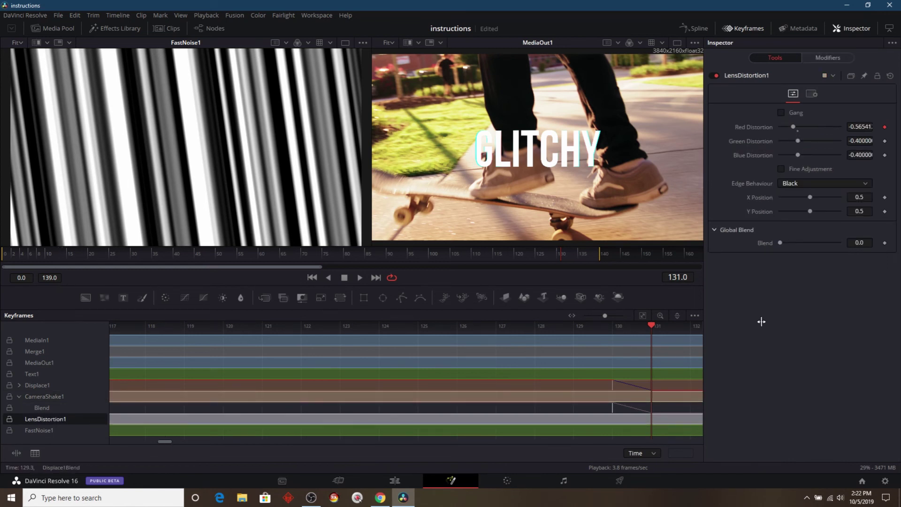
{"action": "left_click", "coordinate": [812, 93]}
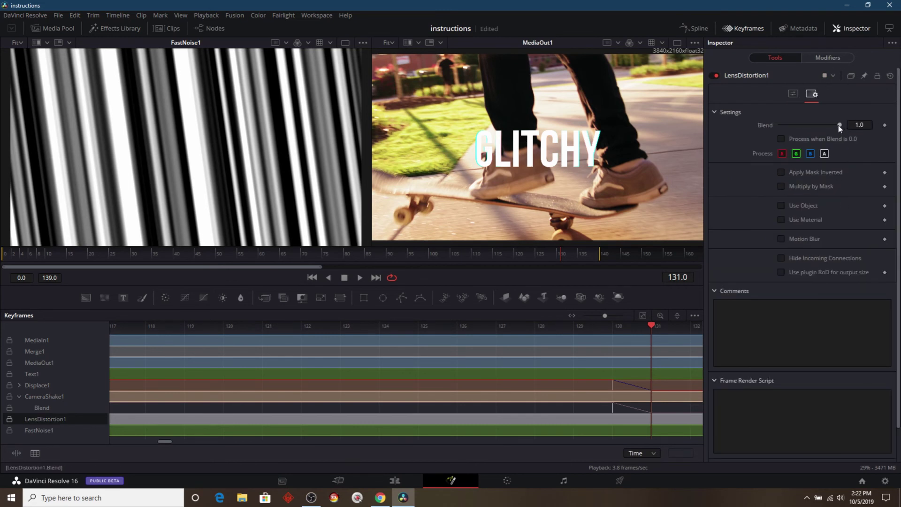
{"action": "left_click_drag", "start_coordinate": [838, 125], "coordinate": [761, 127]}
{"action": "left_click", "coordinate": [884, 125]}
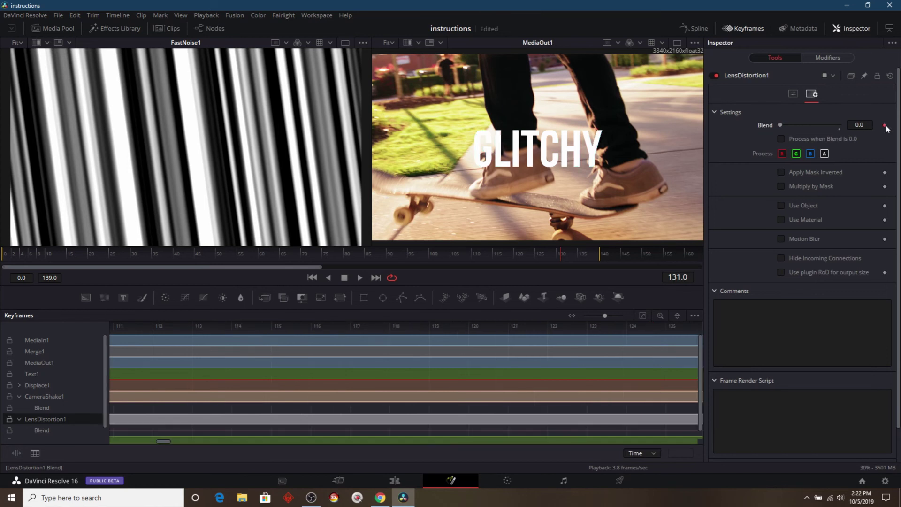
{"action": "left_click", "coordinate": [559, 256]}
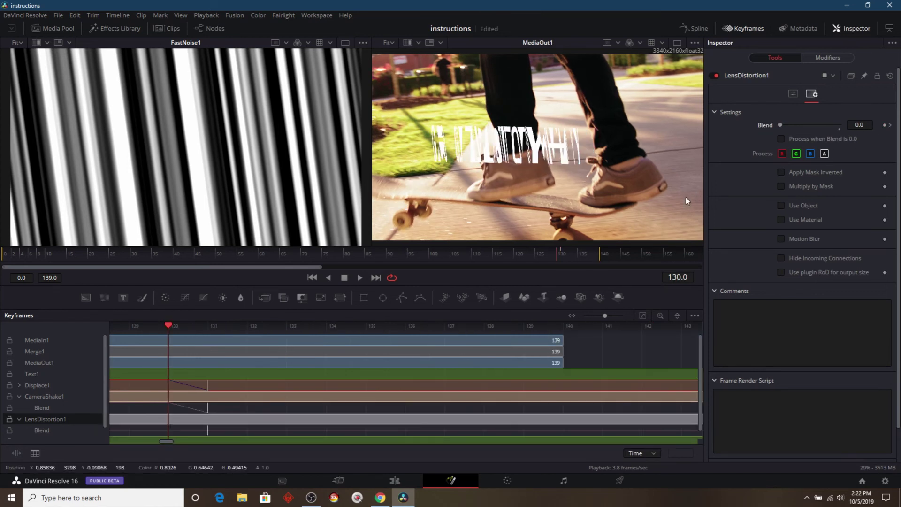
{"action": "left_click", "coordinate": [65, 256]}
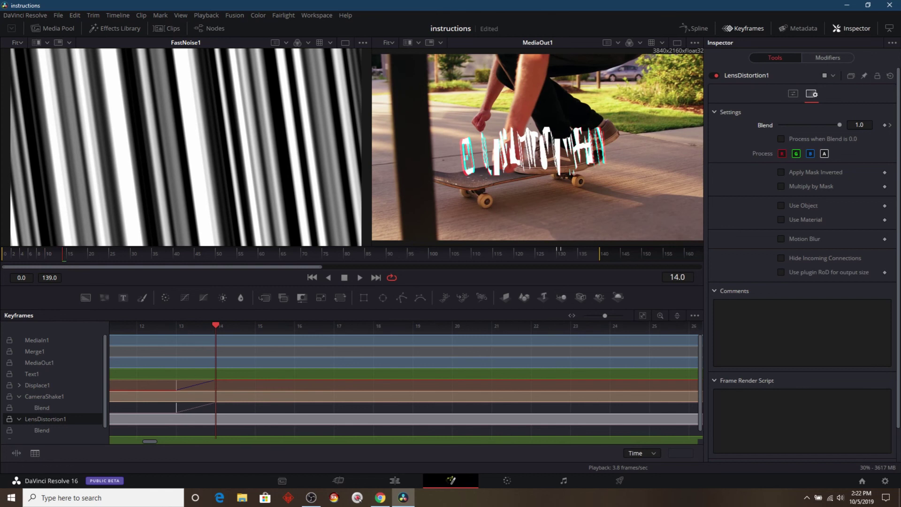
{"action": "left_click", "coordinate": [885, 124]}
{"action": "key", "text": "Left"}
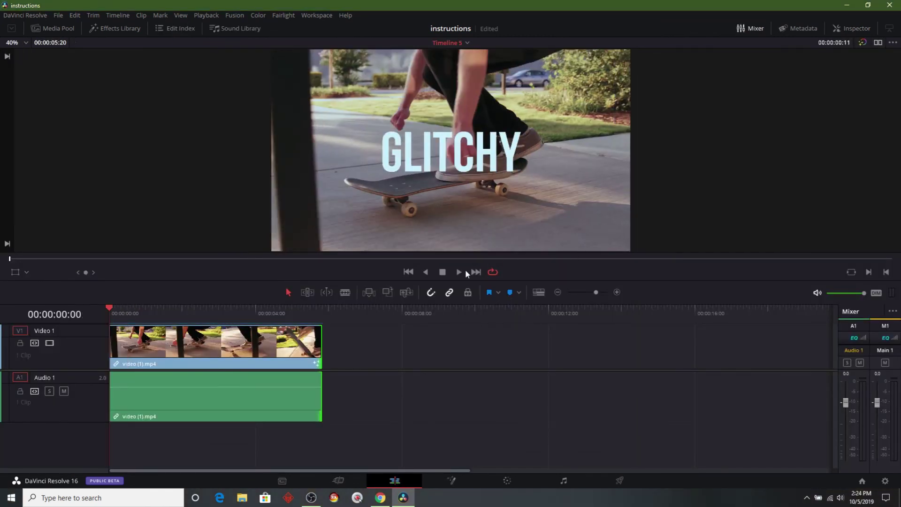
- Play the edit to preview the glitch title
{"action": "left_click", "coordinate": [460, 272]}
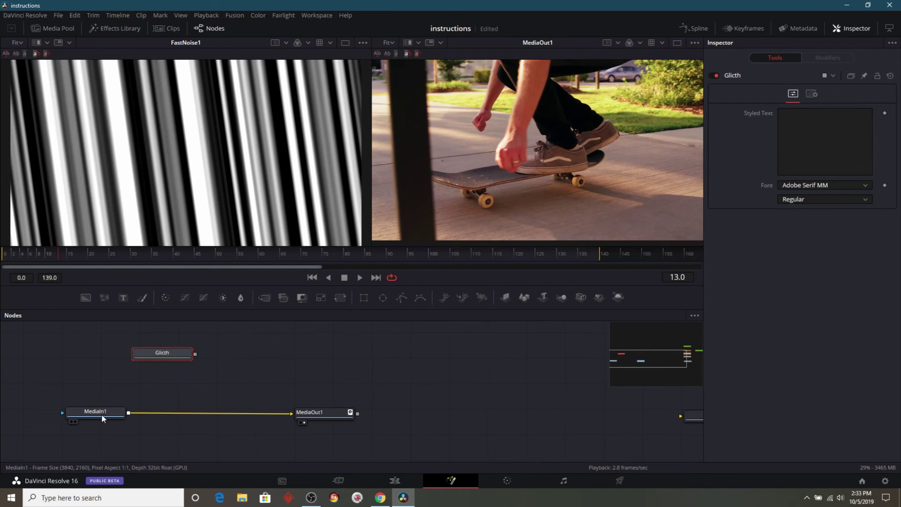
- Set the Glitch text to 'skateboard' in BigNoodleTitling and merge it over MediaIn1
{"action": "left_click", "coordinate": [102, 414]}
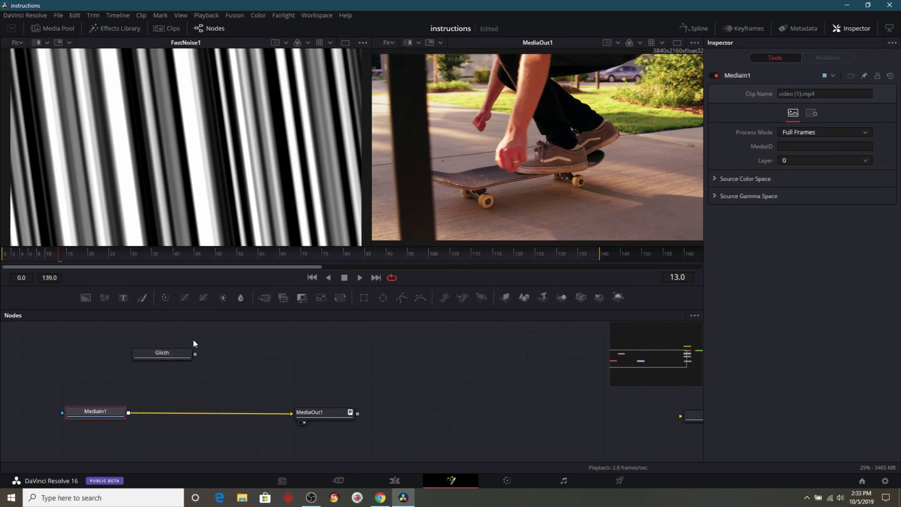
{"action": "mouse_move", "coordinate": [185, 353]}
{"action": "left_mouse_down"}
{"action": "mouse_move", "coordinate": [201, 357]}
{"action": "mouse_move", "coordinate": [177, 349]}
{"action": "left_mouse_up"}
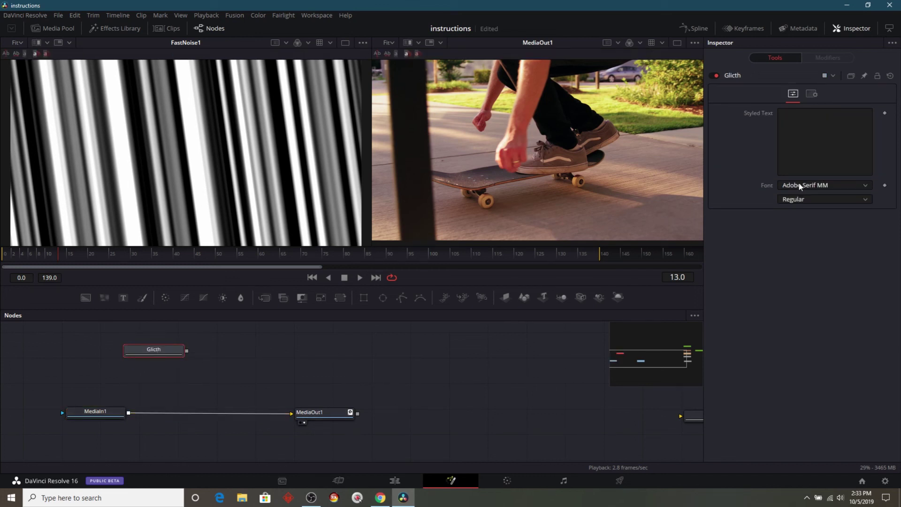
{"action": "left_click", "coordinate": [806, 124]}
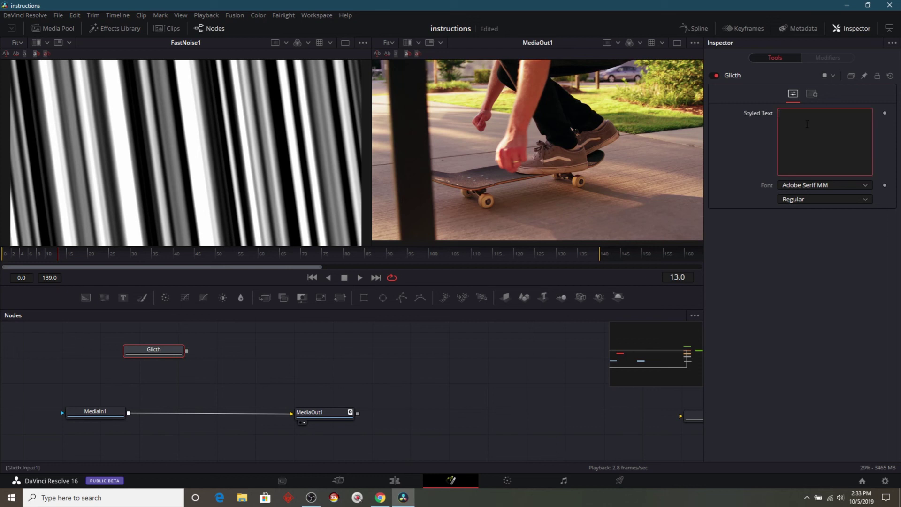
{"action": "type", "text": "skateboard"}
{"action": "left_click", "coordinate": [866, 185]}
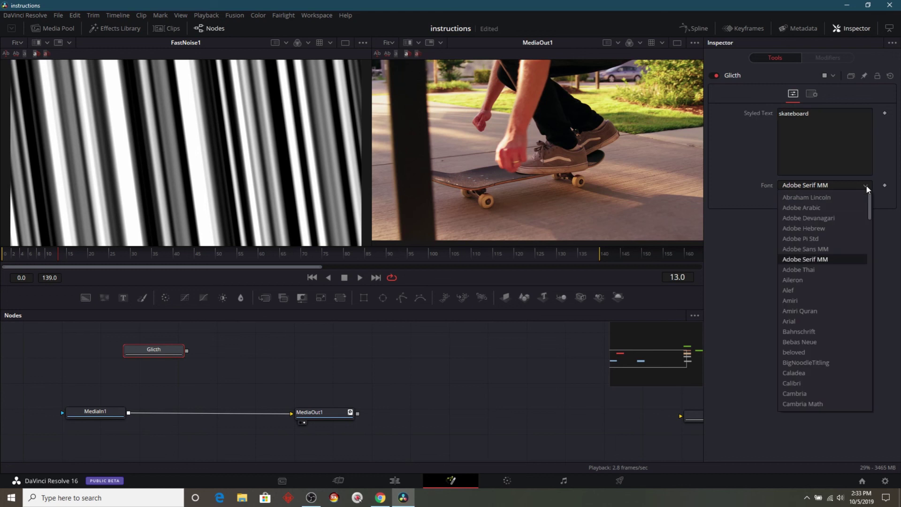
{"action": "left_click", "coordinate": [822, 362]}
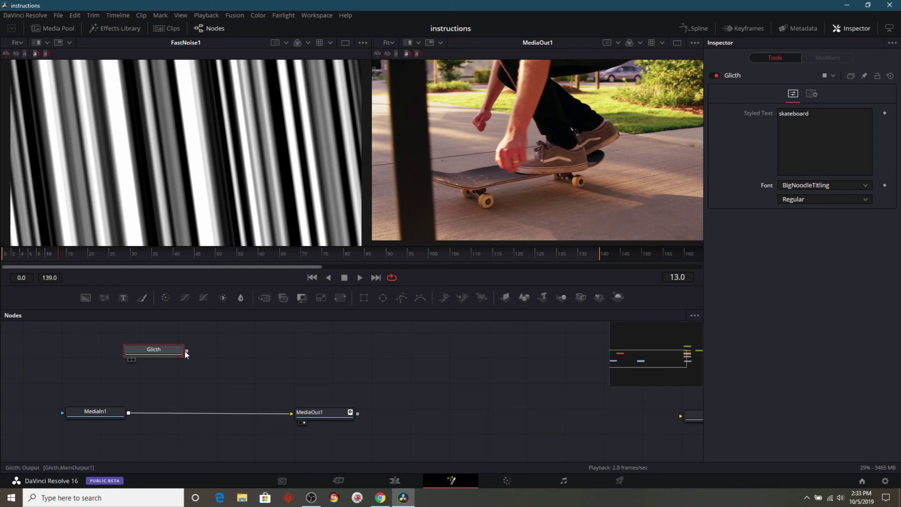
{"action": "left_click_drag", "start_coordinate": [187, 351], "coordinate": [128, 412]}
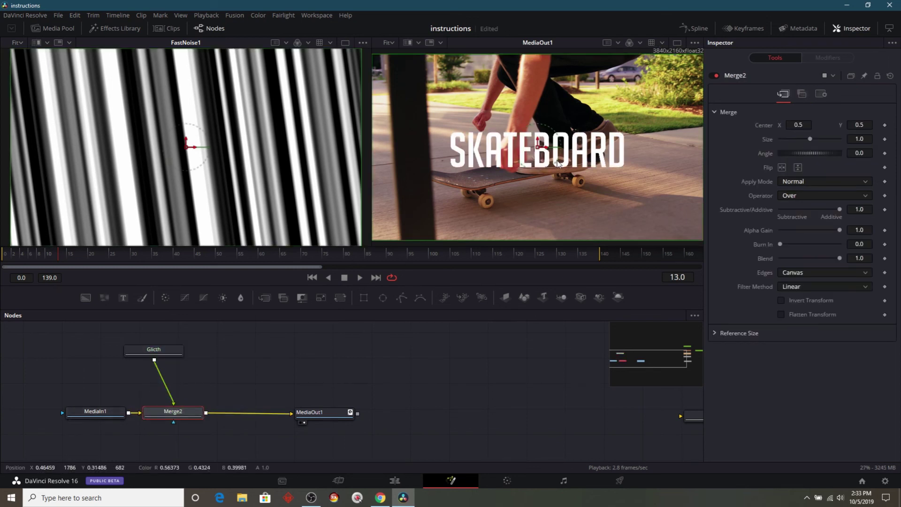
{"action": "left_click", "coordinate": [256, 255]}
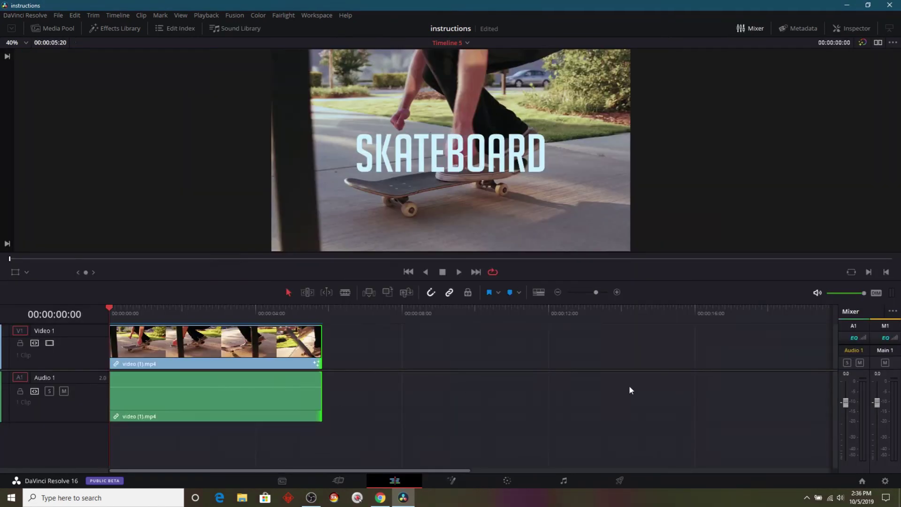
- Play the edit to watch the SKATEBOARD title glitch over the skateboard clip
{"action": "left_click", "coordinate": [457, 272]}
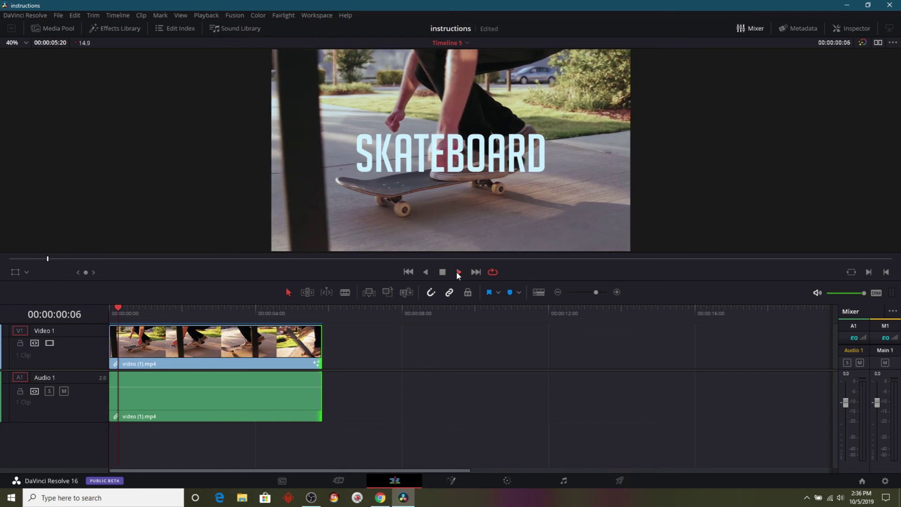